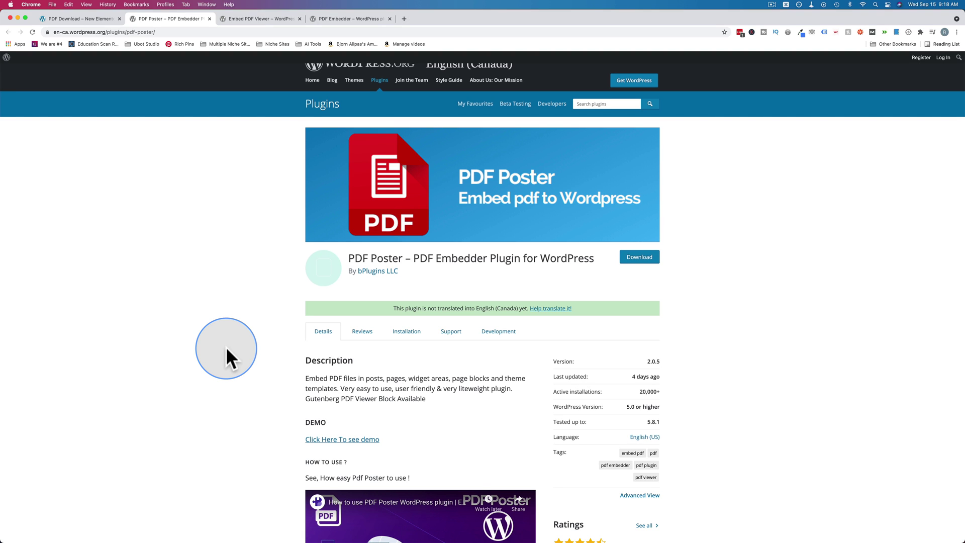
- Compare the PDF Poster, Embed PDF Viewer and PDF Embedder plugin pages in the Plugin Directory
scroll(226, 347, "down", 2)
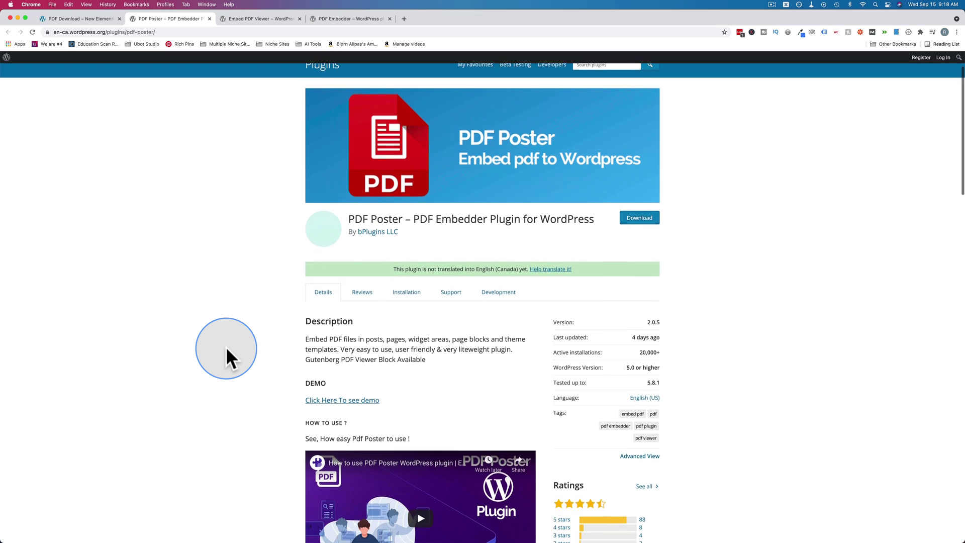
scroll(225, 346, "down", 1)
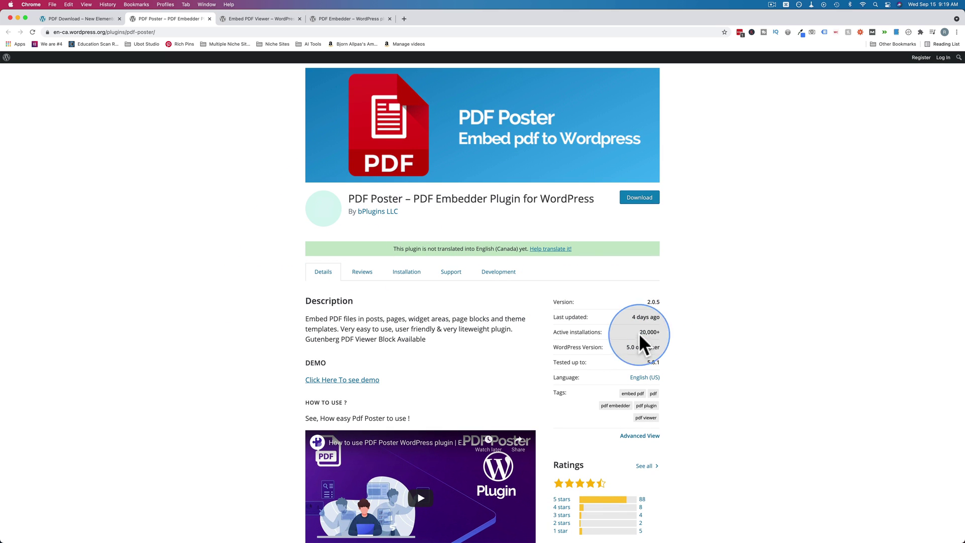
left_click(268, 19)
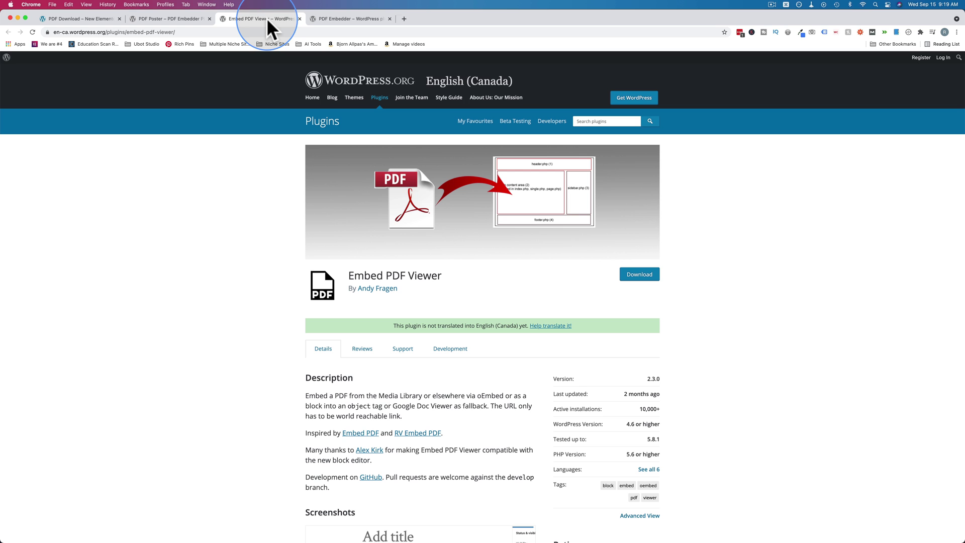
scroll(459, 306, "down", 3)
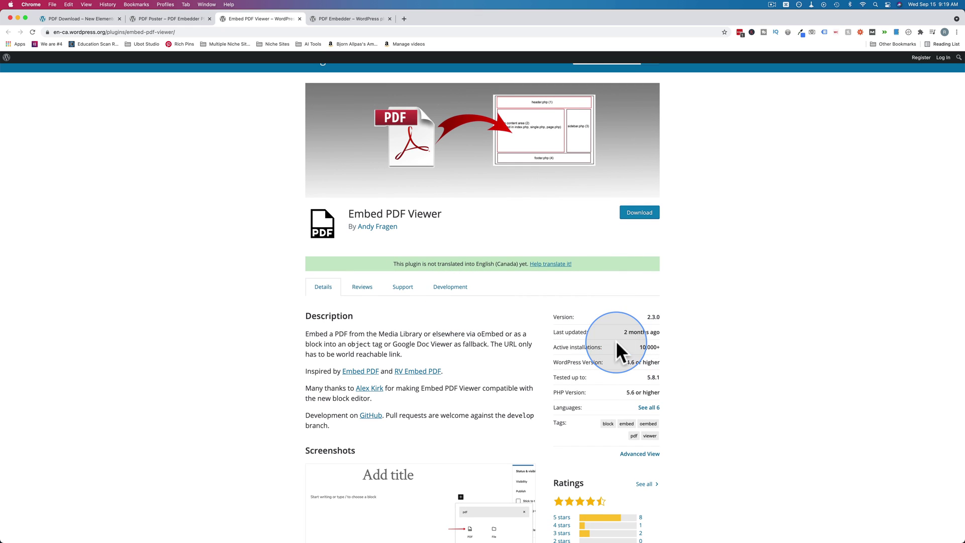
left_click(341, 20)
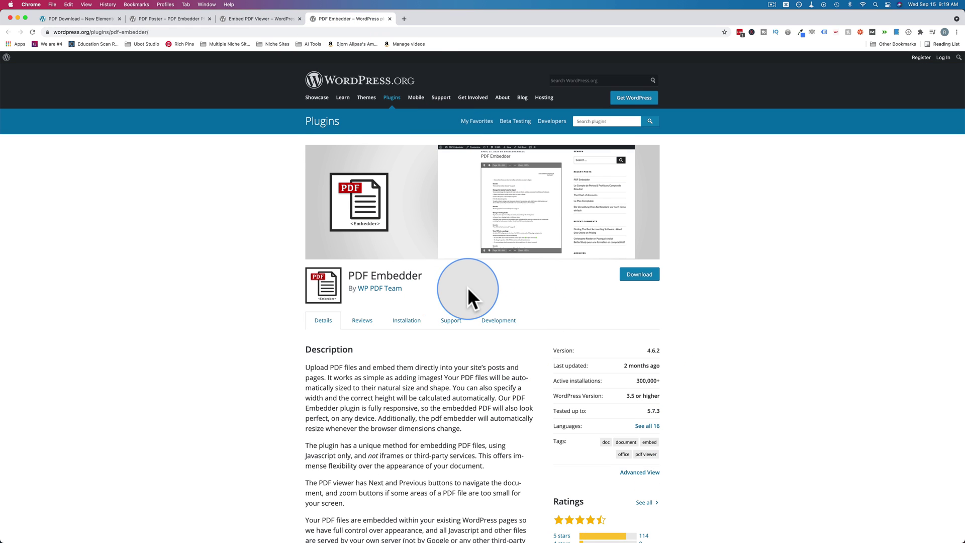
scroll(468, 288, "down", 3)
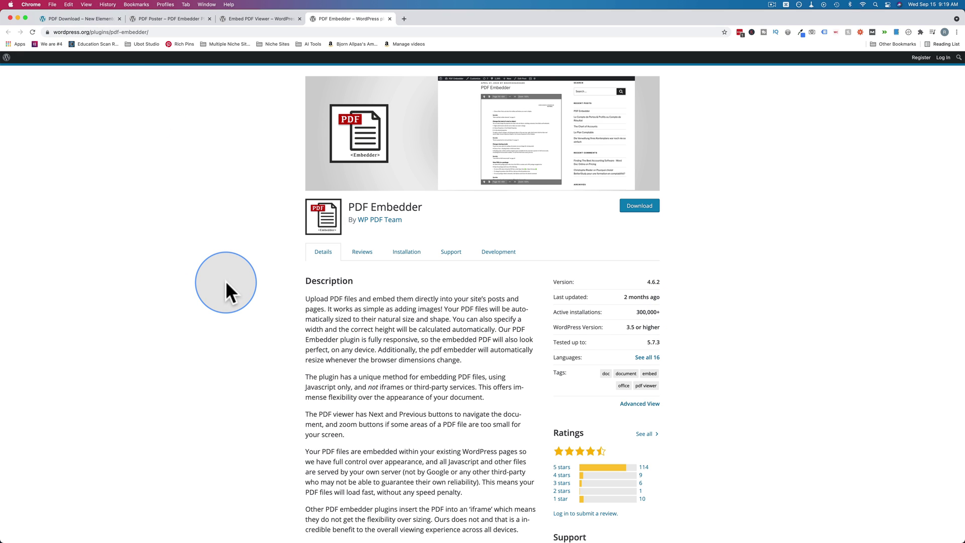
- Back on the PDF Download post, scroll through the embedded 11-point-security-checklist.pdf viewer
left_click(82, 20)
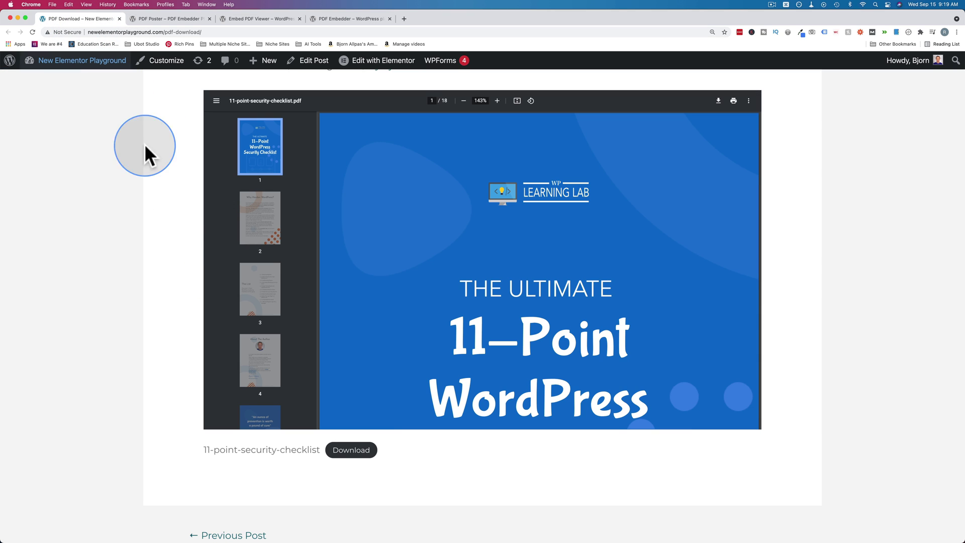
scroll(180, 237, "up", 2)
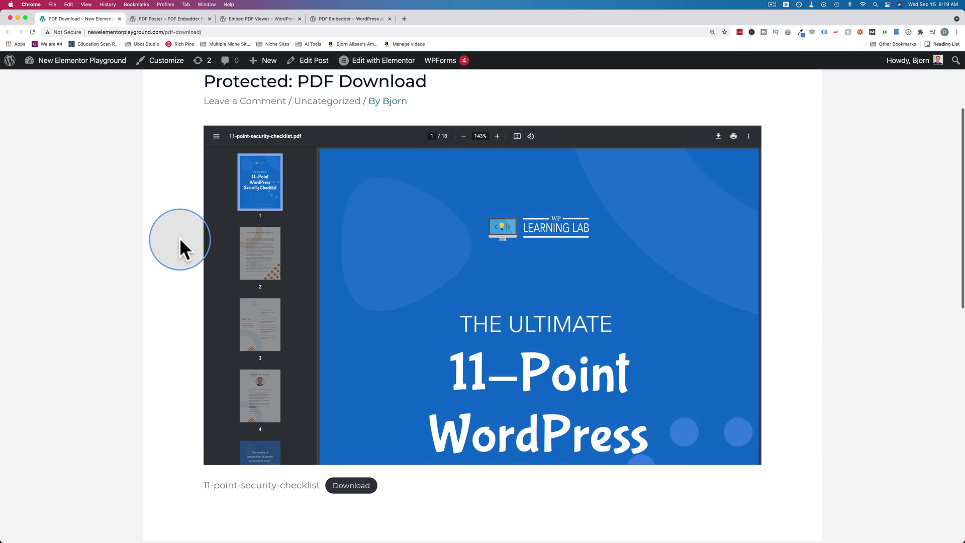
scroll(179, 238, "down", 1)
scroll(456, 224, "down", 3)
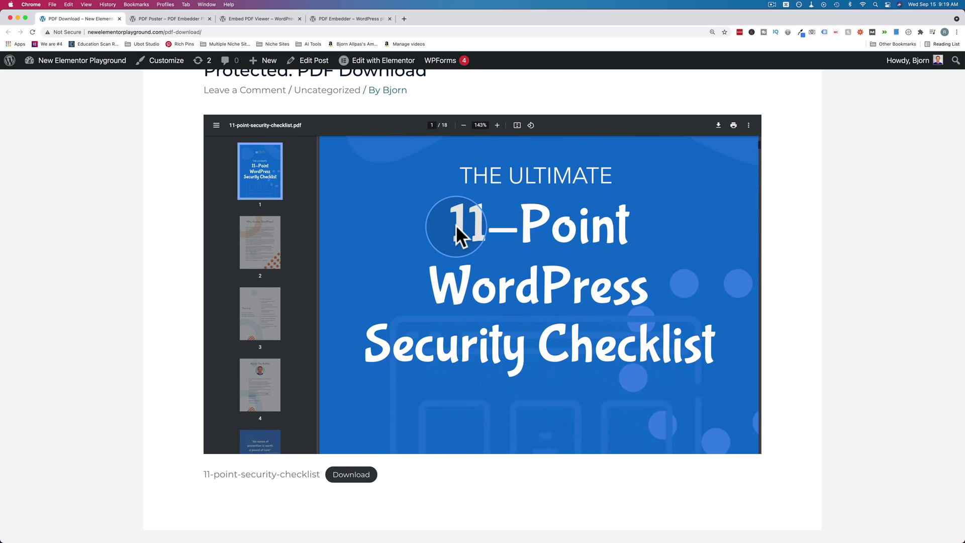
scroll(456, 225, "down", 10)
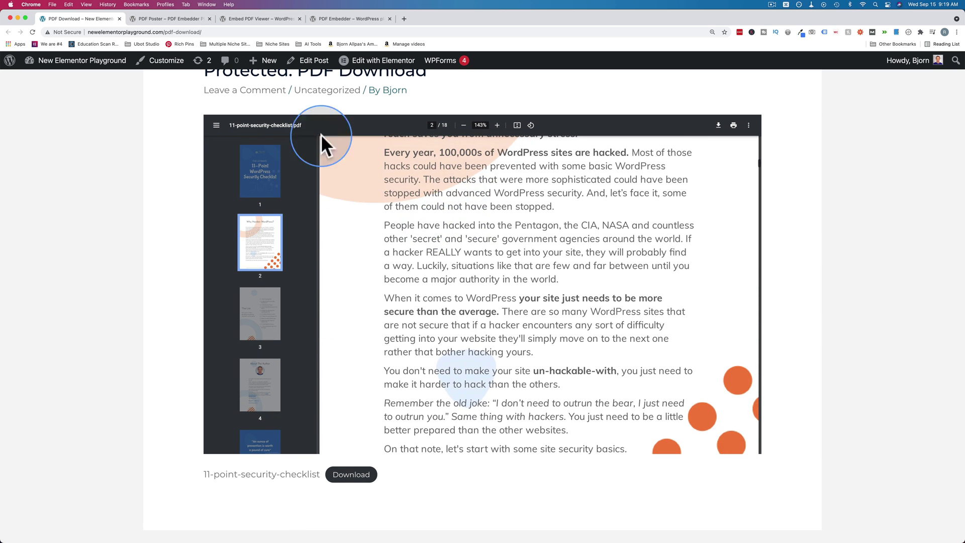
scroll(483, 271, "down", 8)
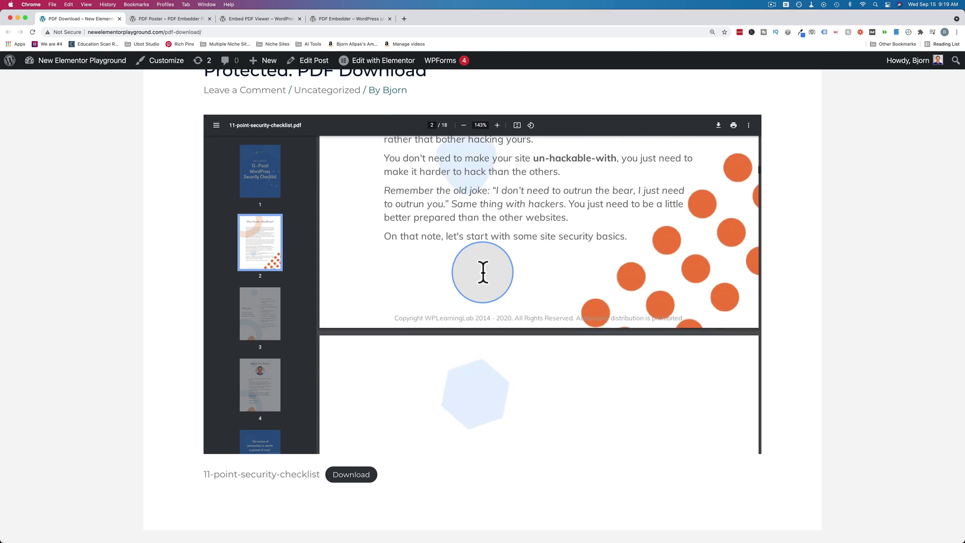
scroll(483, 272, "down", 5)
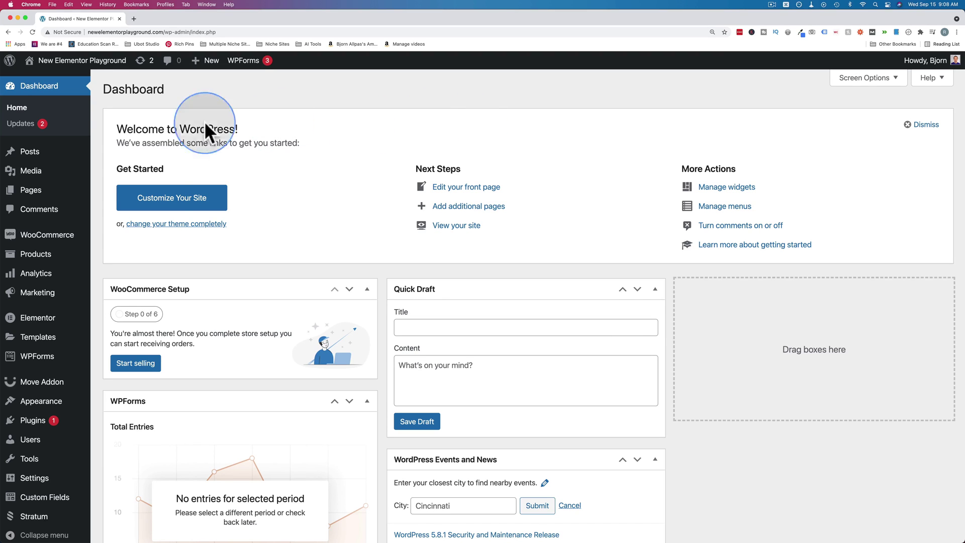
- Start a new post and title it 'pdf download'
mouse_move(63, 156)
left_click(115, 171)
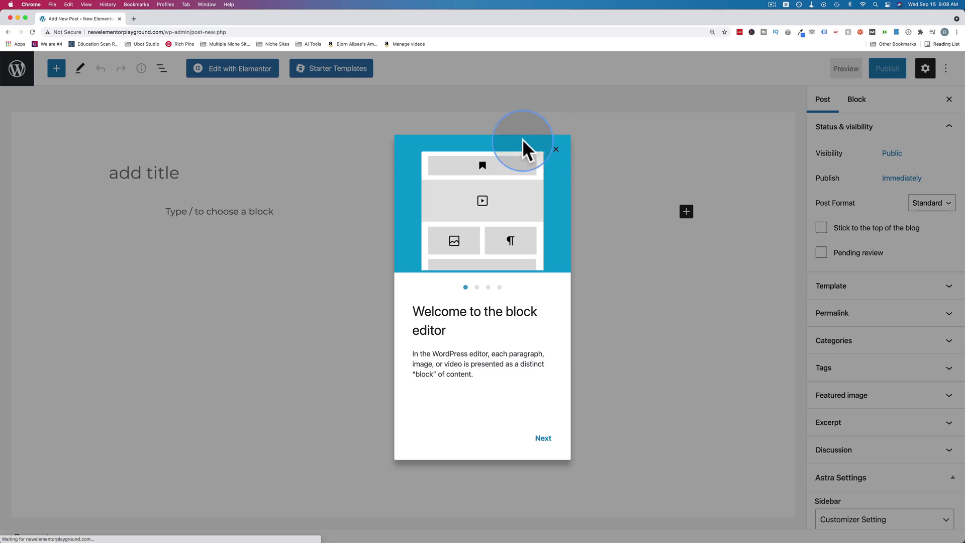
left_click(554, 151)
type("pdf download")
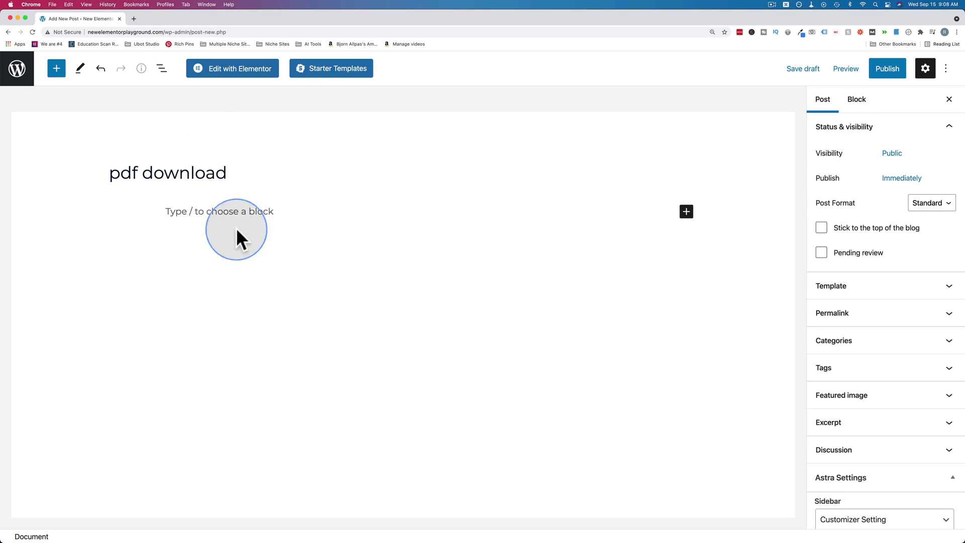
- Search the block inserter for 'file' and add an empty File block
left_click(686, 211)
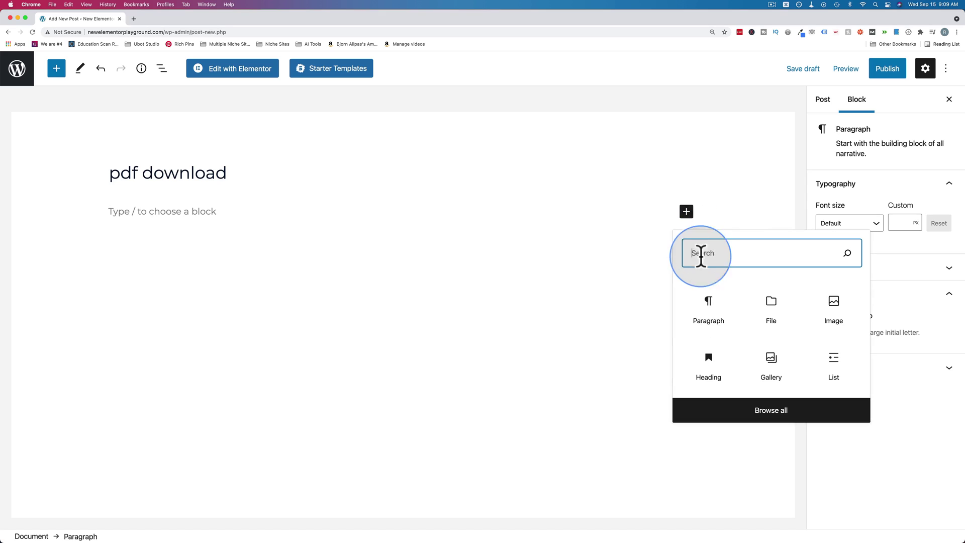
type("file")
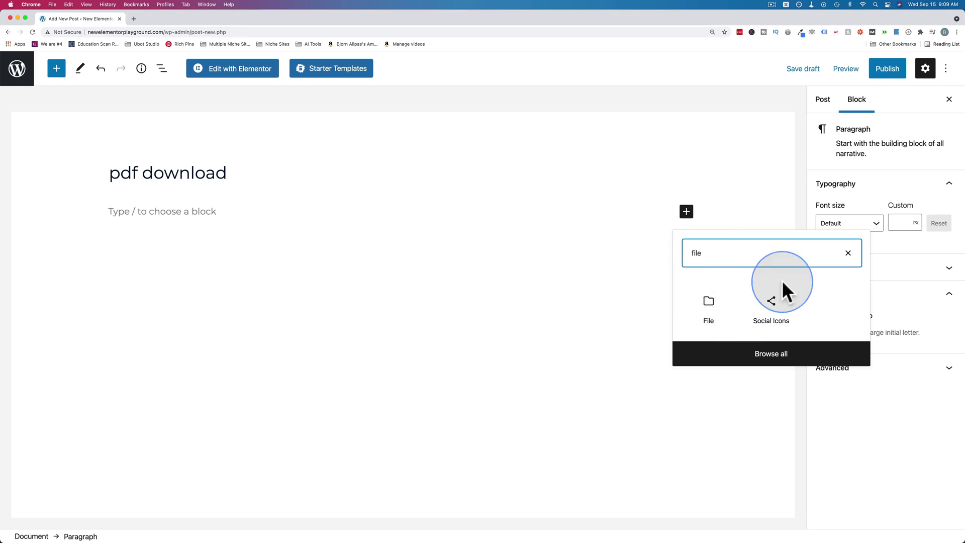
left_click(696, 322)
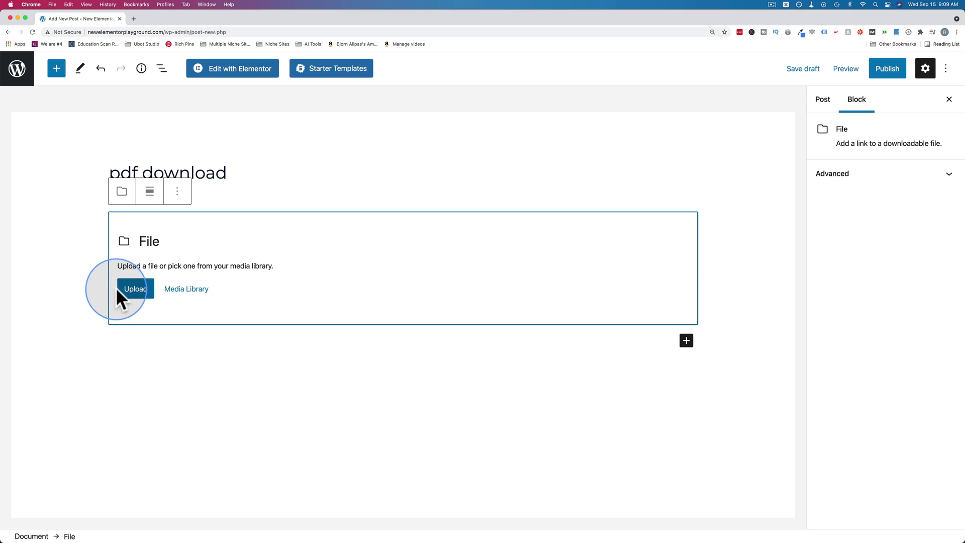
- Upload 11-point-security-checklist.pdf into the File block
left_click(139, 290)
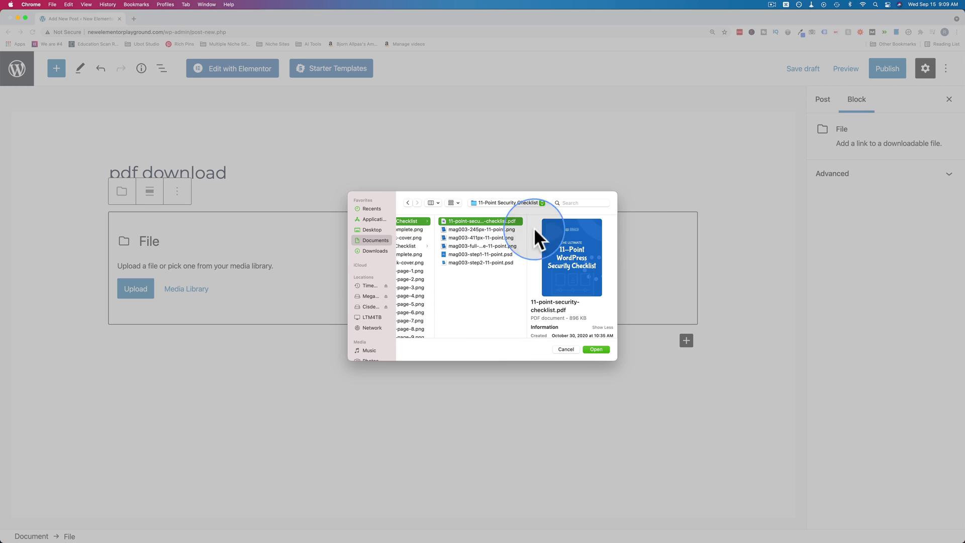
left_click(595, 349)
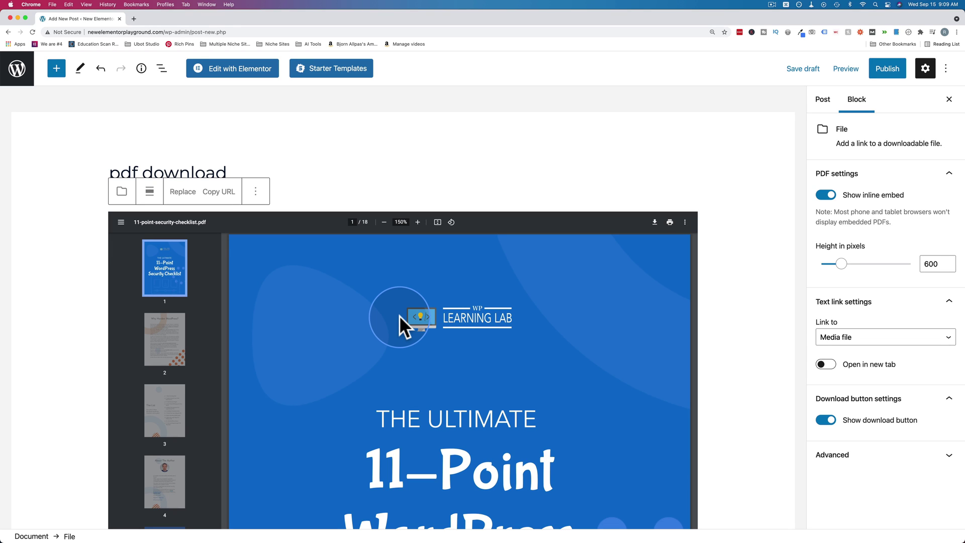
- Review the embedded PDF and Download button, then publish the post and confirm
scroll(728, 204, "down", 2)
scroll(730, 203, "down", 2)
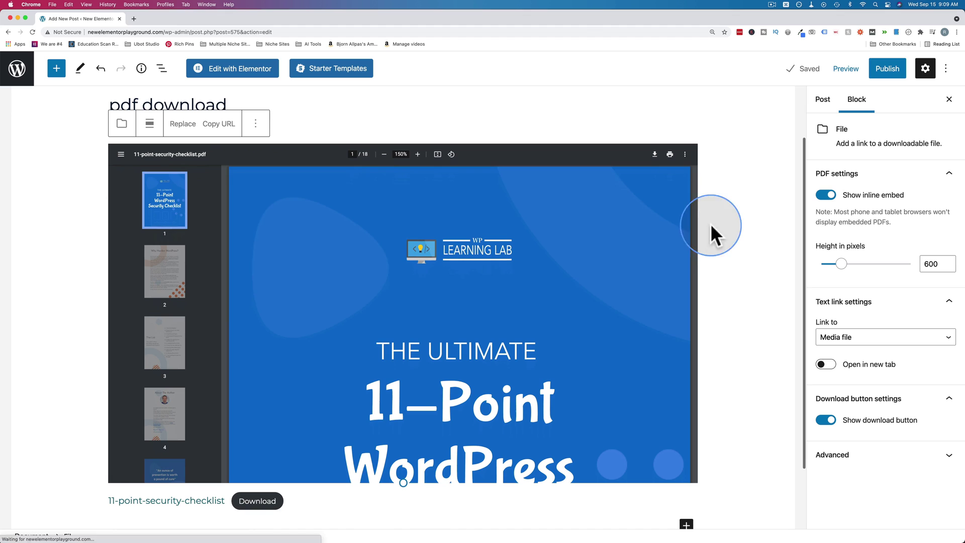
scroll(95, 321, "down", 3)
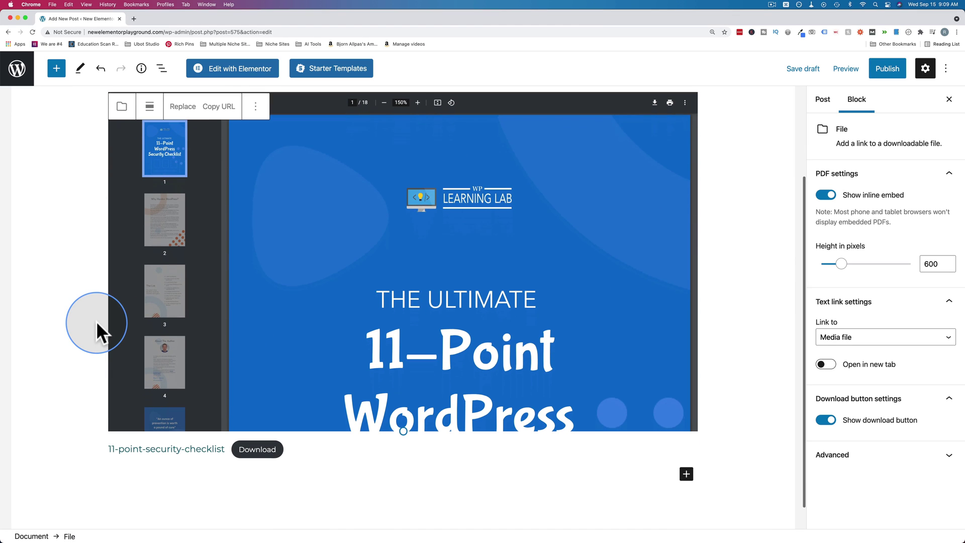
scroll(258, 312, "down", 4)
scroll(258, 309, "down", 8)
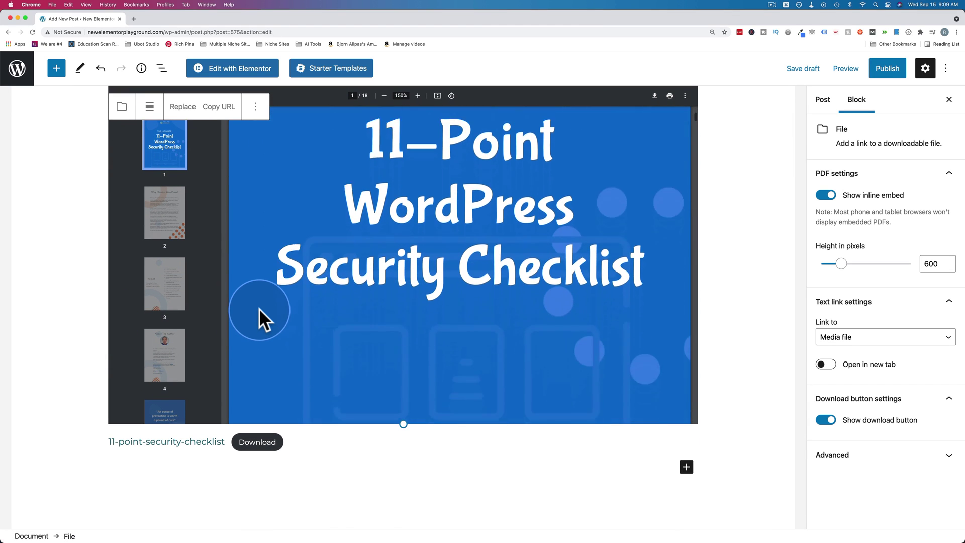
scroll(258, 309, "down", 10)
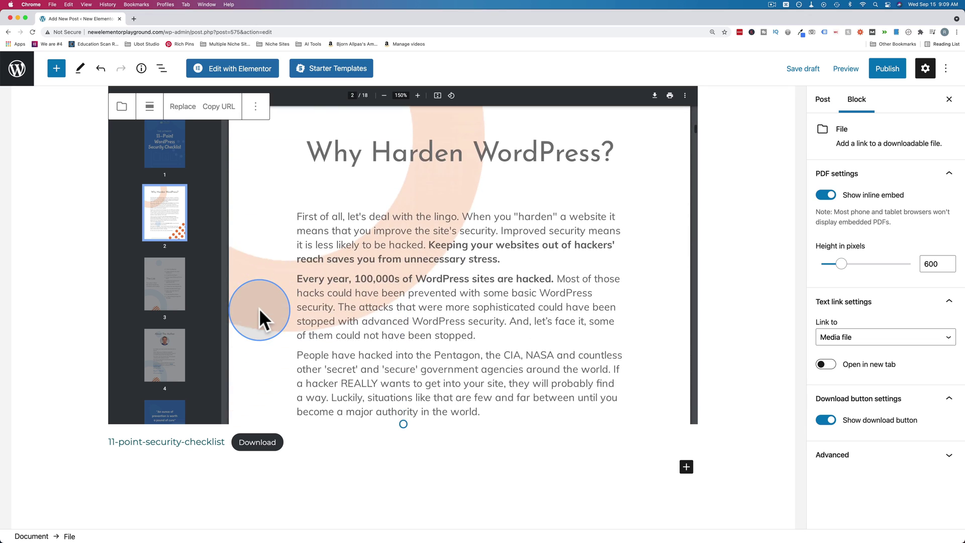
scroll(258, 308, "down", 12)
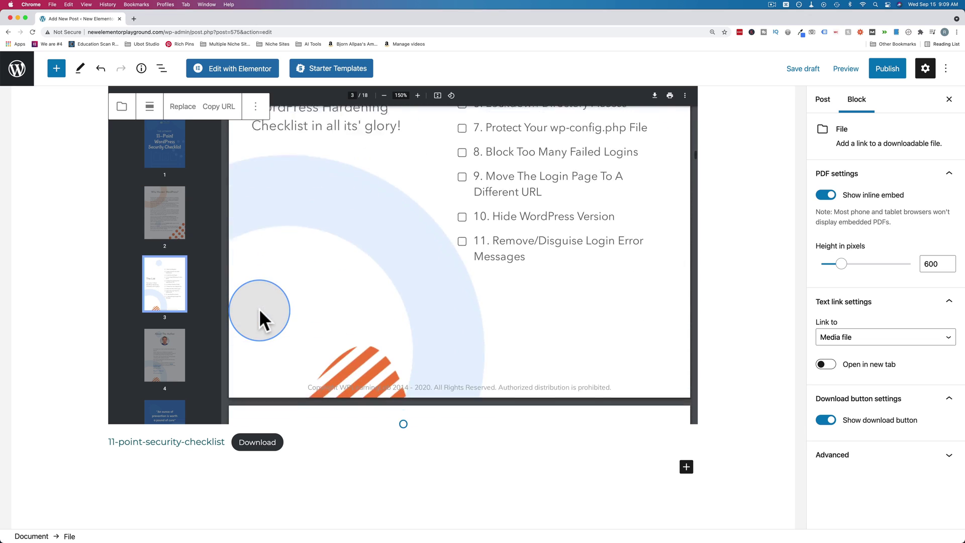
scroll(258, 309, "down", 12)
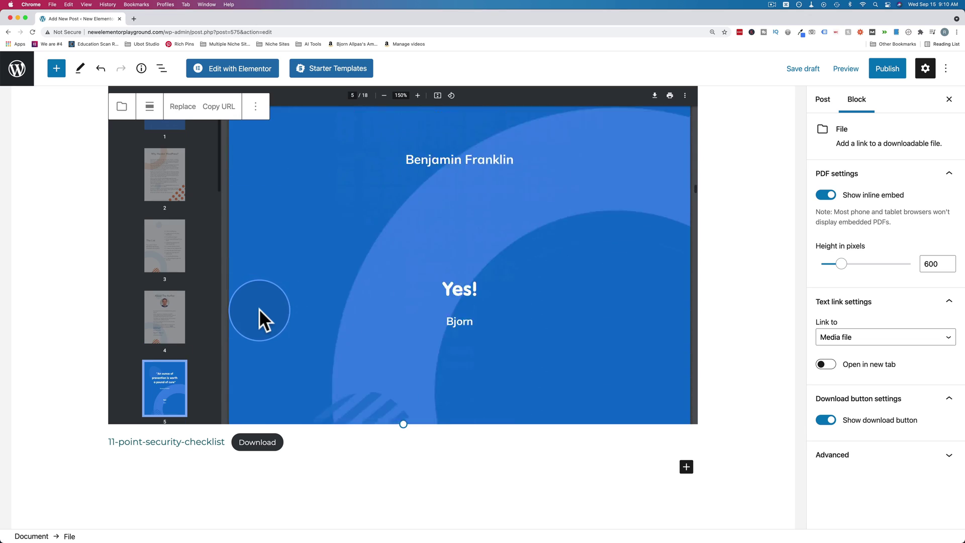
scroll(259, 308, "down", 10)
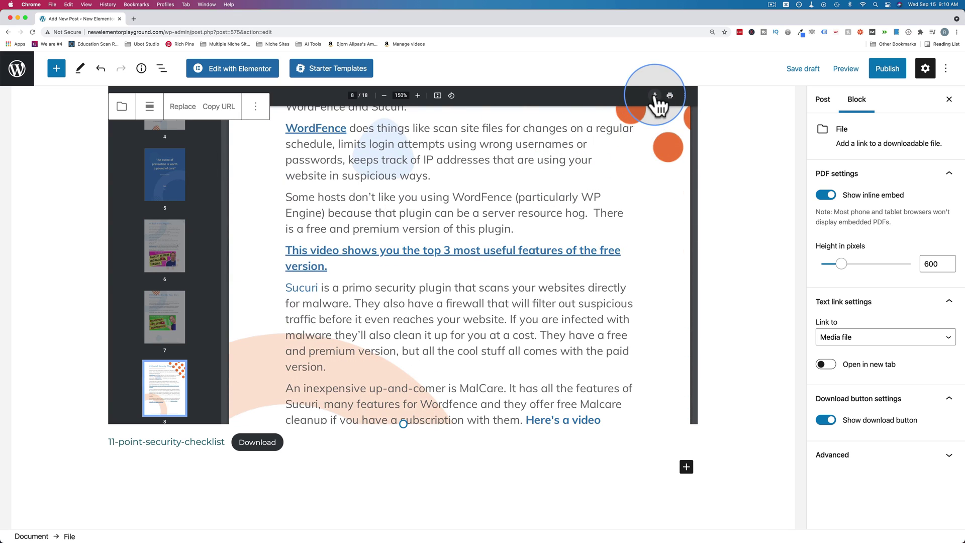
left_click(889, 71)
left_click(853, 71)
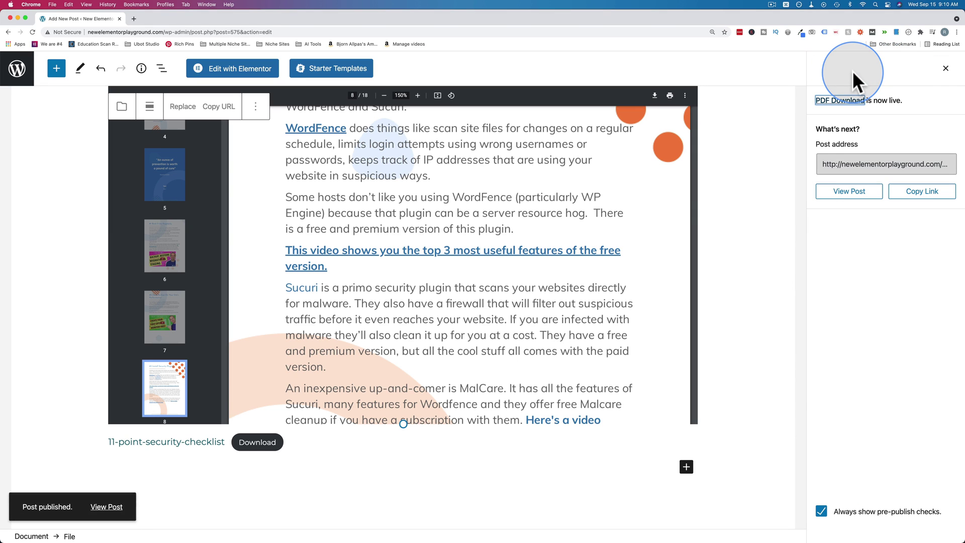
- Open the published PDF Download post and scroll to its embedded viewer
left_click(106, 506)
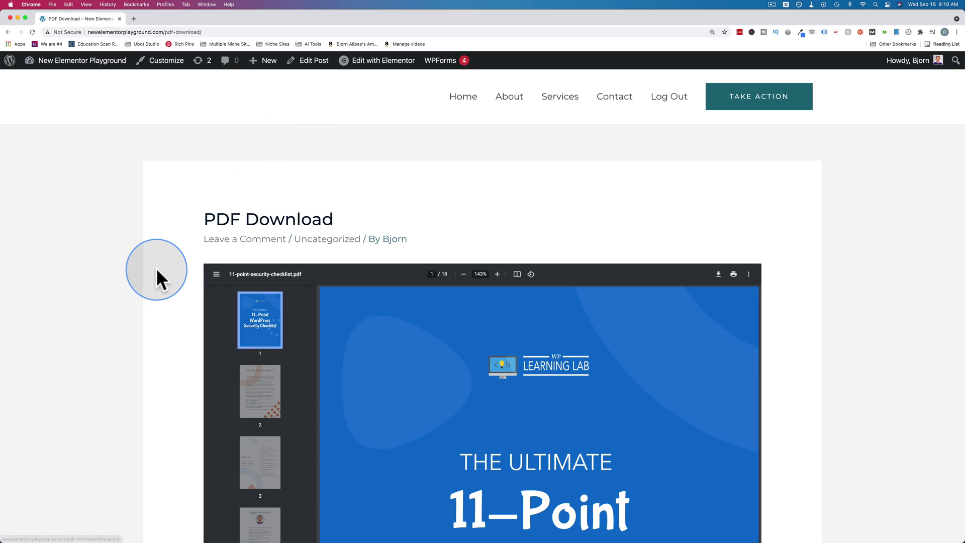
scroll(156, 268, "down", 4)
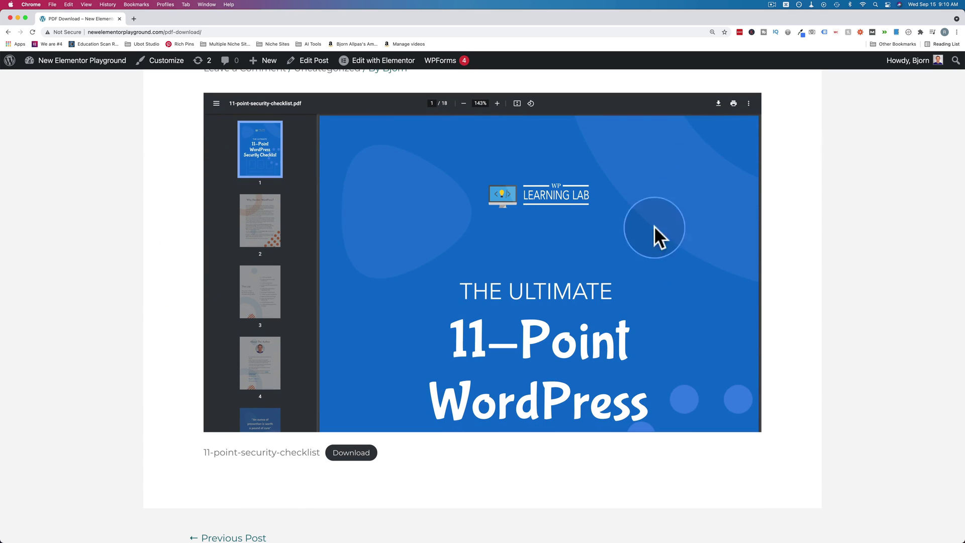
scroll(569, 237, "down", 10)
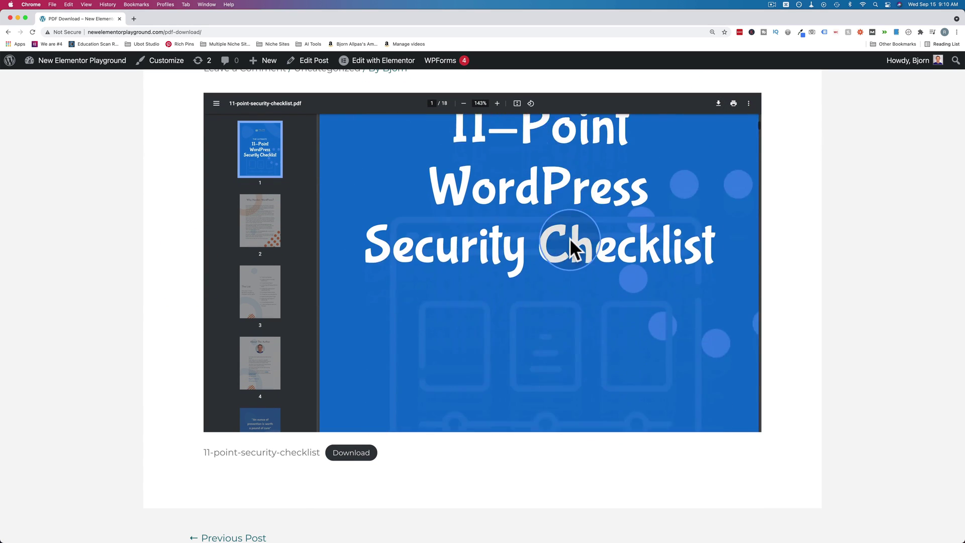
scroll(569, 237, "down", 3)
scroll(571, 246, "up", 6)
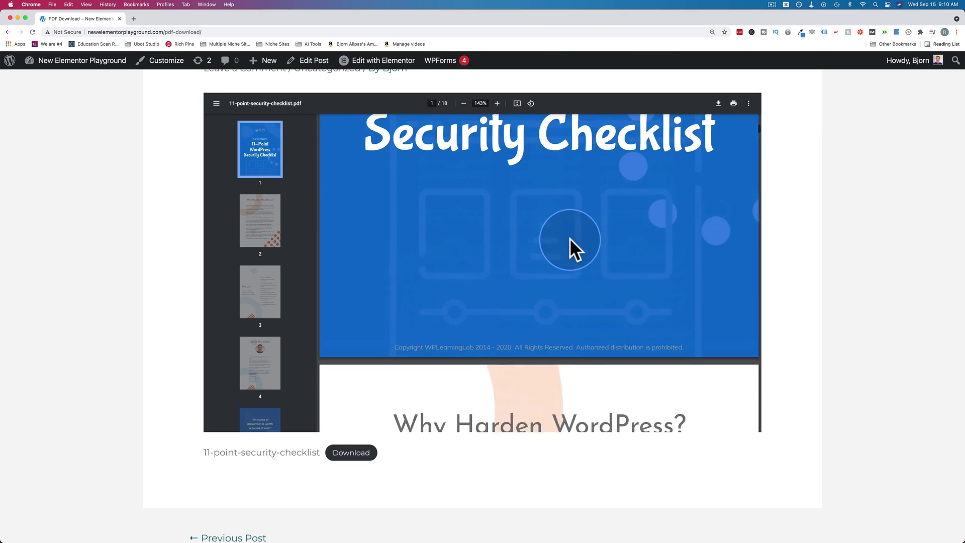
- Zoom the PDF out, back in to 135%, and jump to page 8
left_click(463, 103)
left_click(463, 103)
left_click(463, 103)
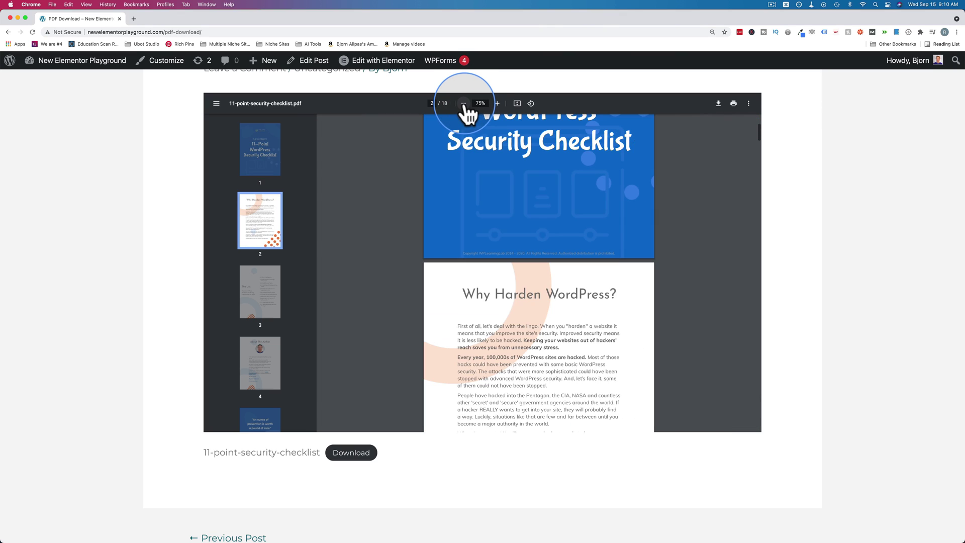
left_click(497, 103)
left_click(498, 103)
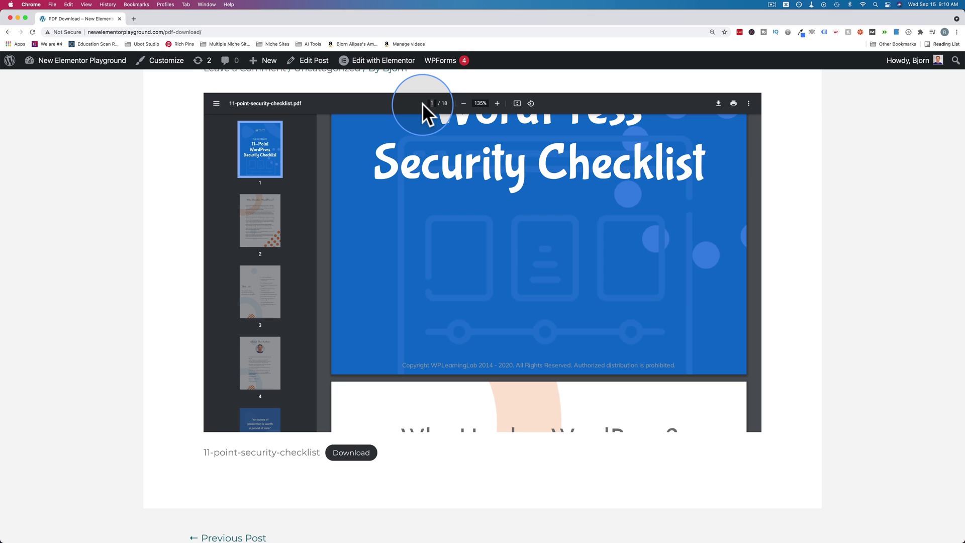
type("8")
key("Return")
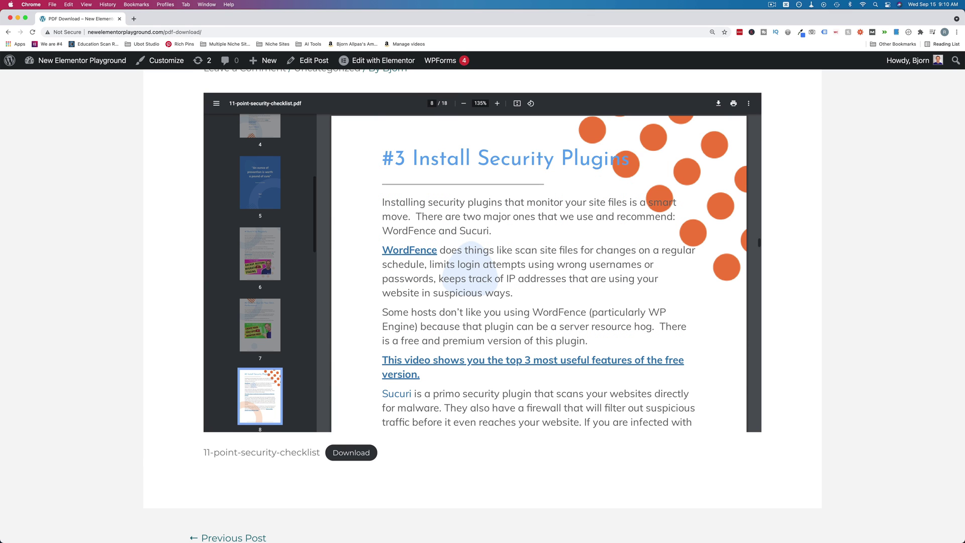
- Try the viewer's download, cancel the save, and check the extra options menu
left_click(719, 104)
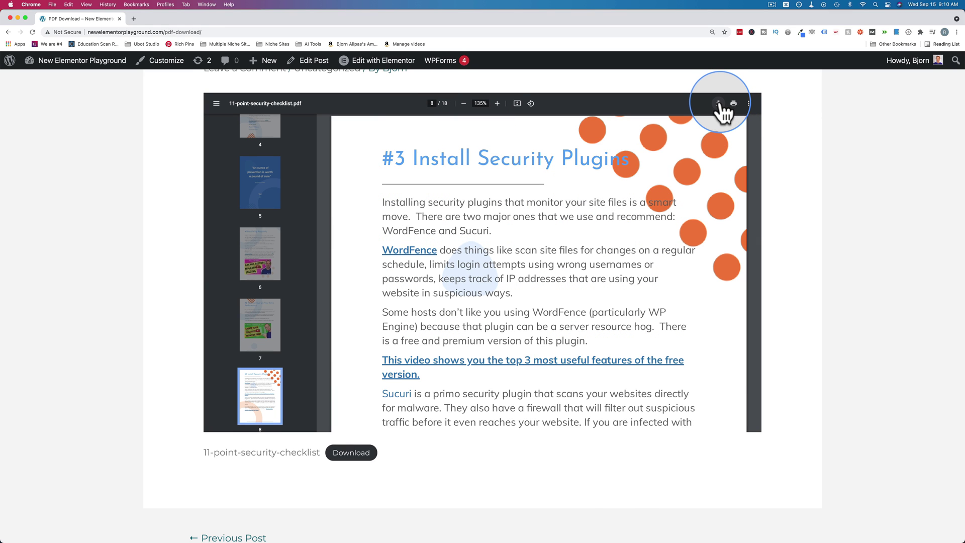
left_click(569, 349)
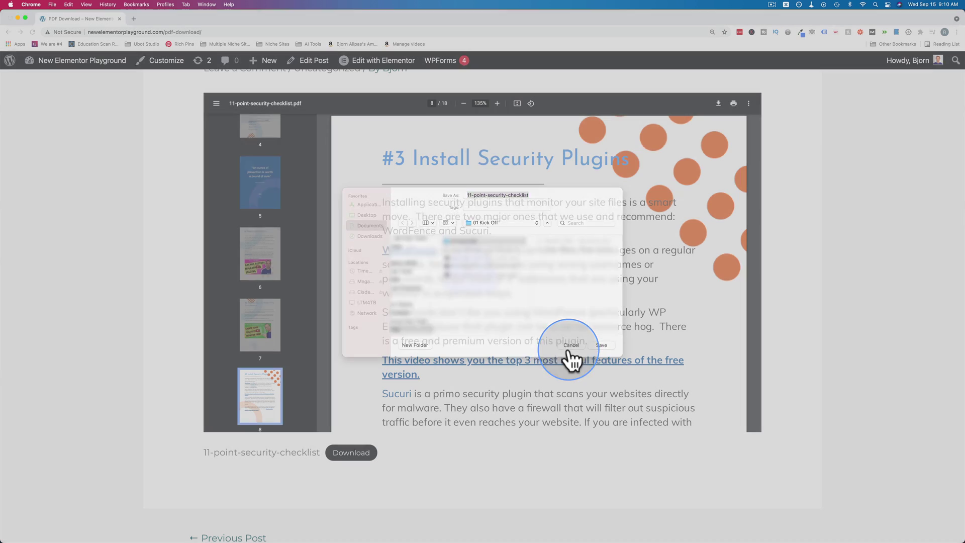
left_click(749, 103)
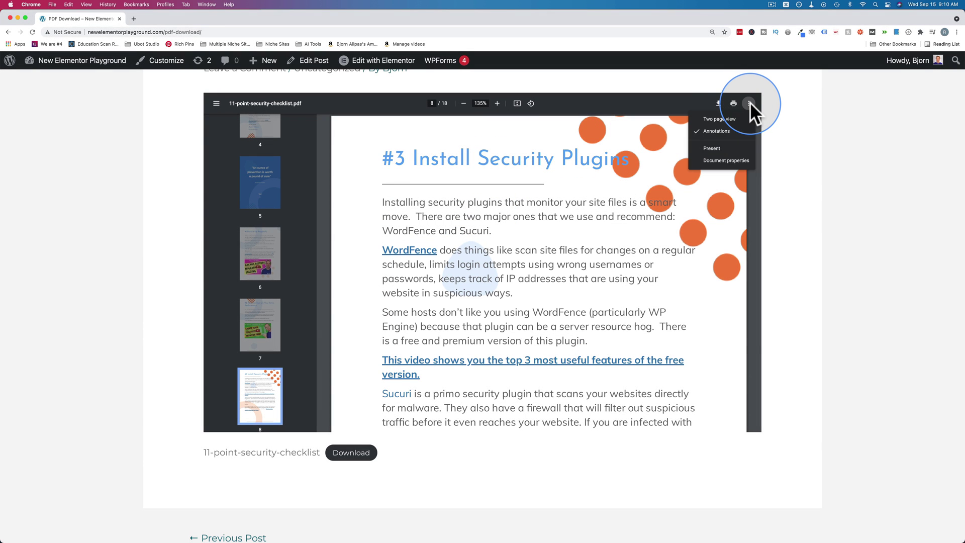
left_click(715, 129)
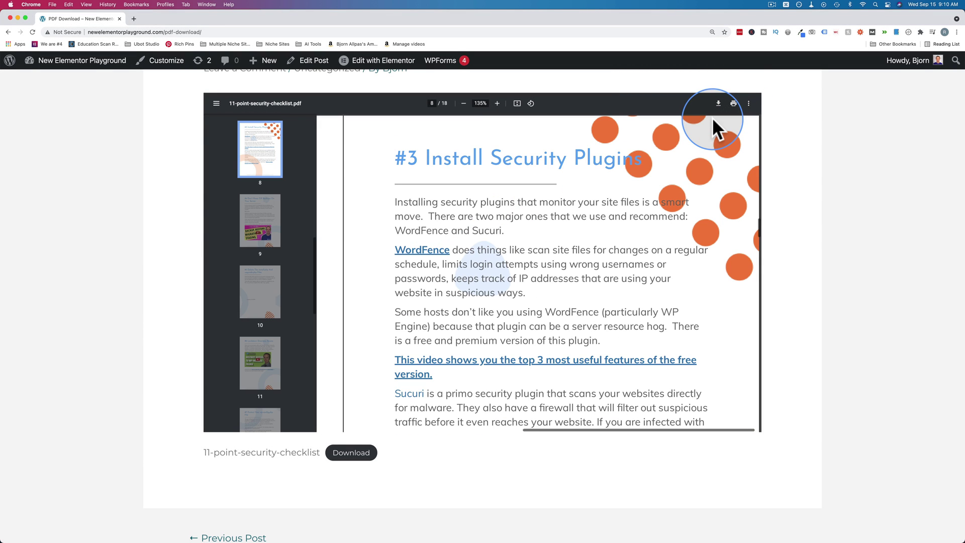
- Zoom out to show pages side by side, then set the zoom to 75%
left_click(463, 103)
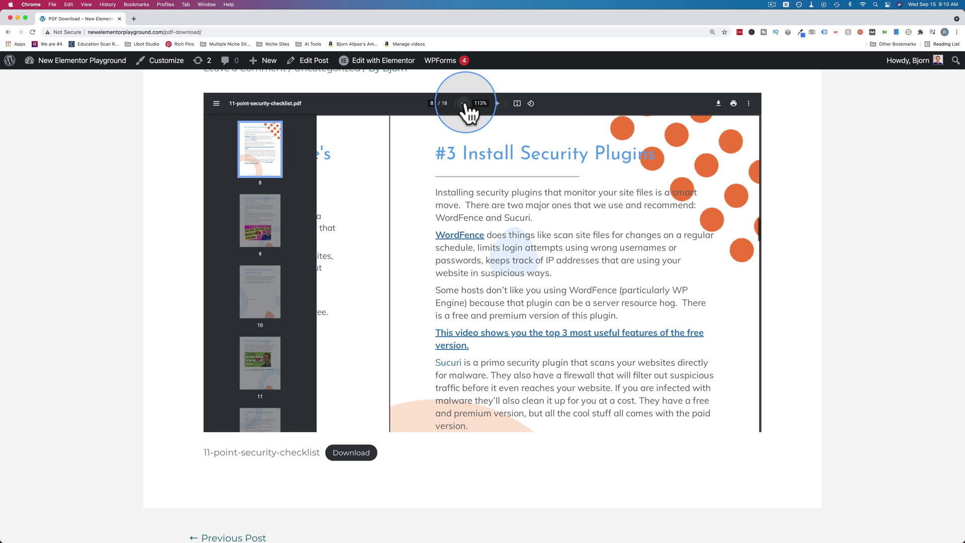
left_click(463, 103)
left_click(463, 103)
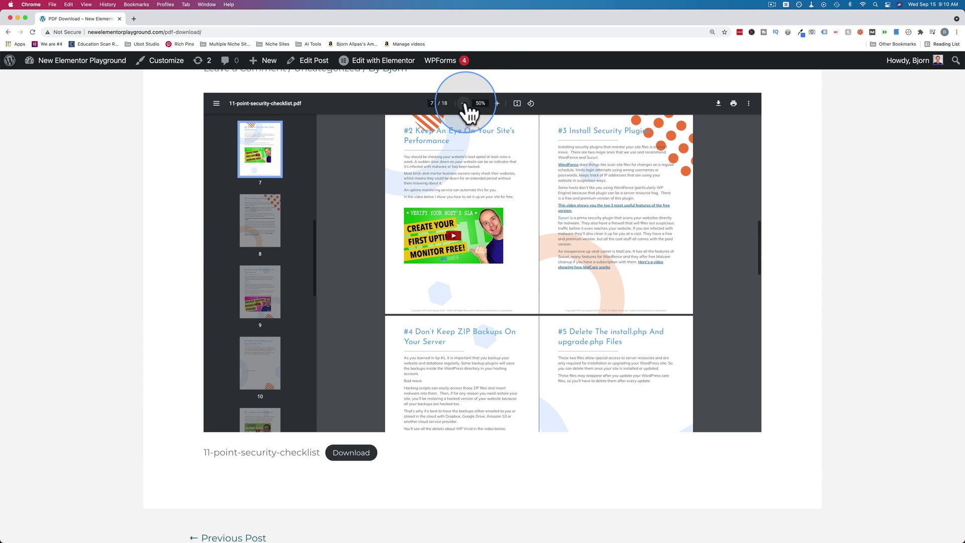
left_click(496, 103)
left_click(497, 103)
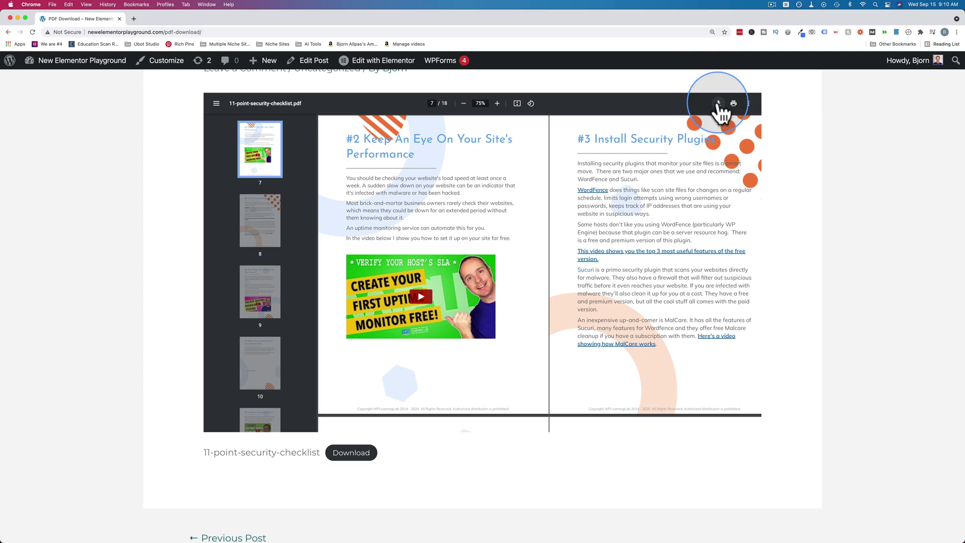
left_click(748, 103)
left_click(733, 123)
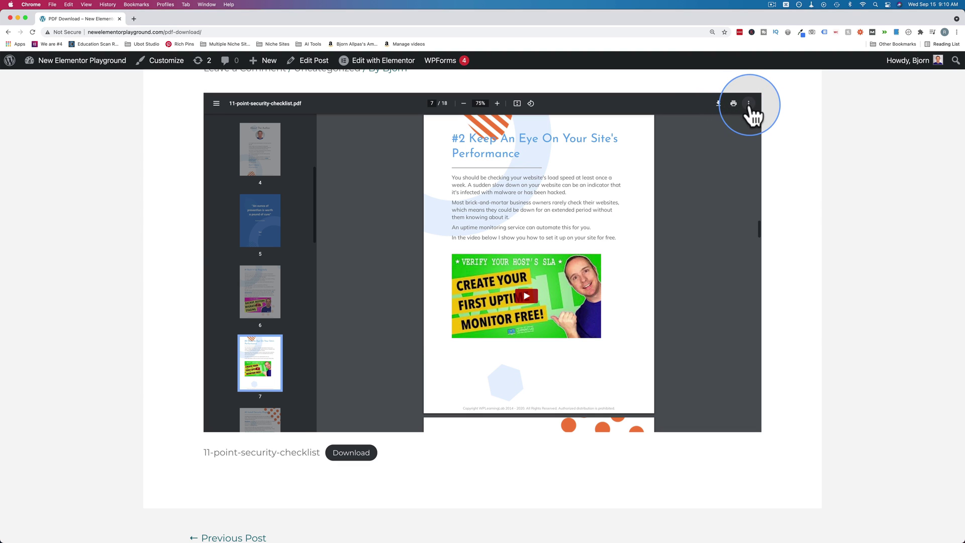
- Turn on annotations and view the PDF's document properties
left_click(748, 104)
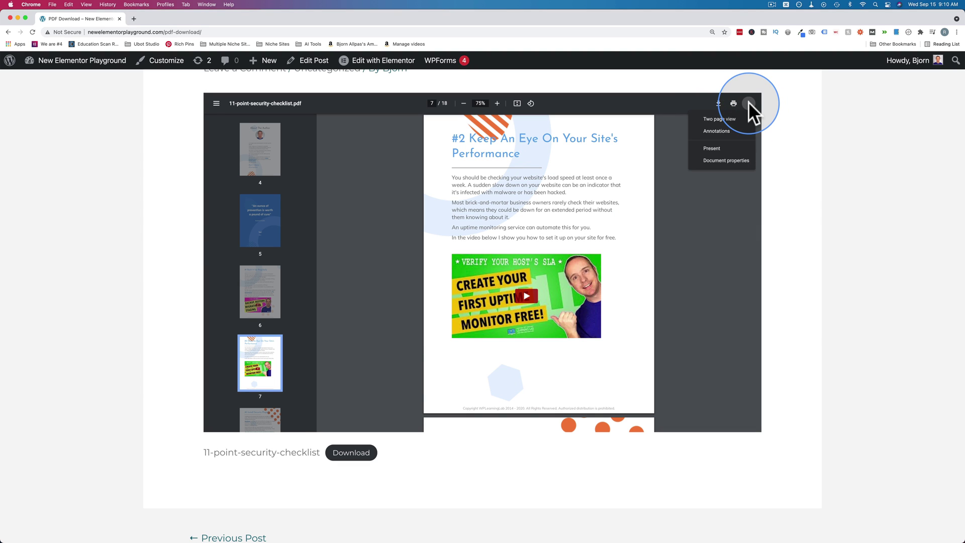
left_click(733, 132)
left_click(748, 104)
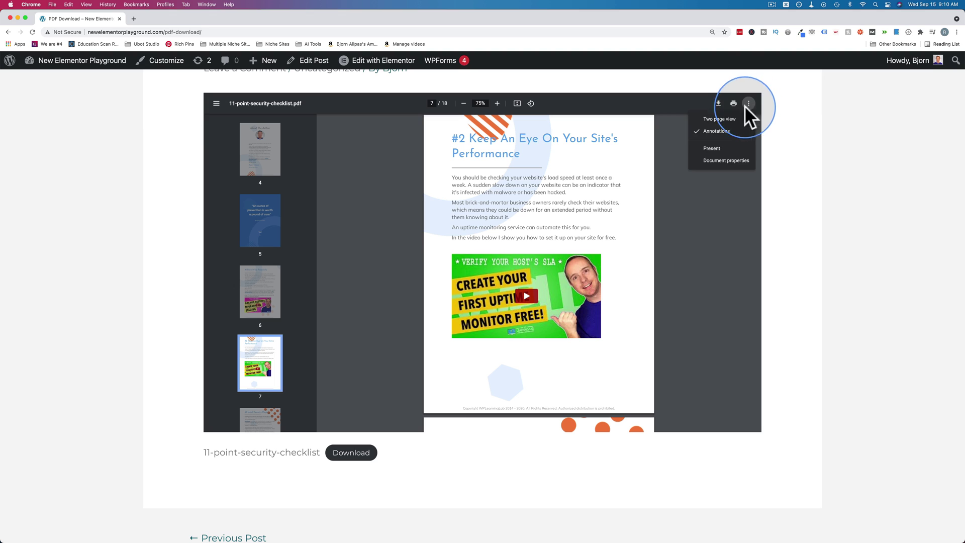
left_click(699, 160)
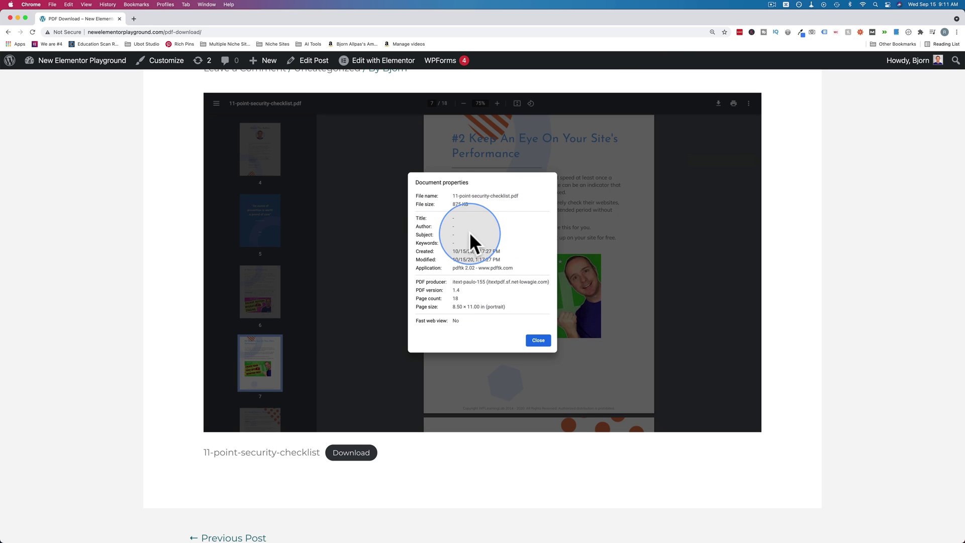
left_click(539, 341)
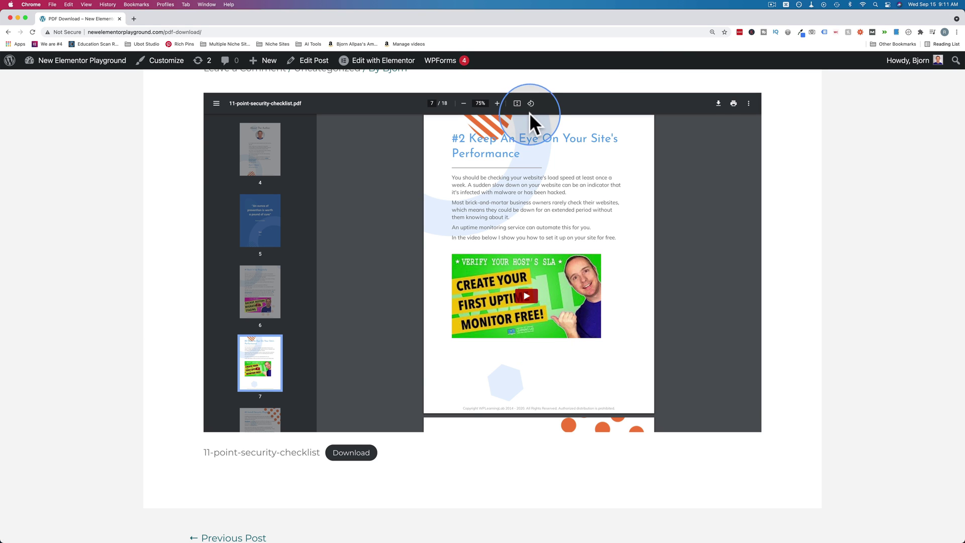
- Rotate the pages a full turn back upright, then fit the whole page in the viewer
left_click(530, 104)
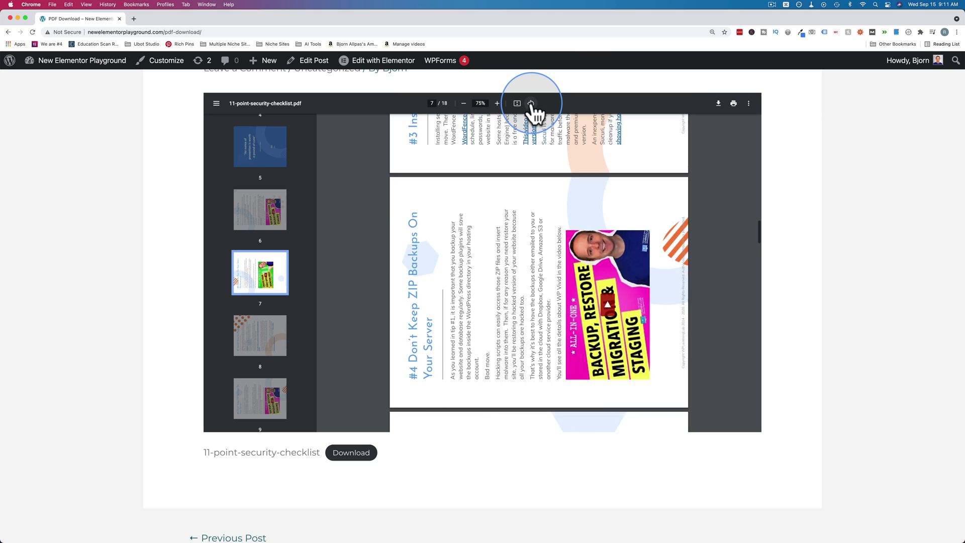
left_click(530, 104)
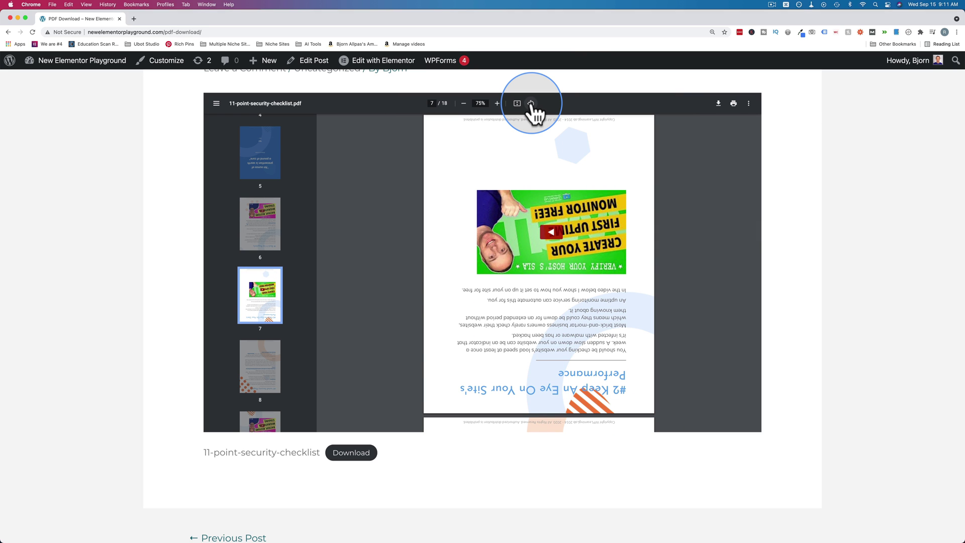
left_click(530, 104)
left_click(531, 104)
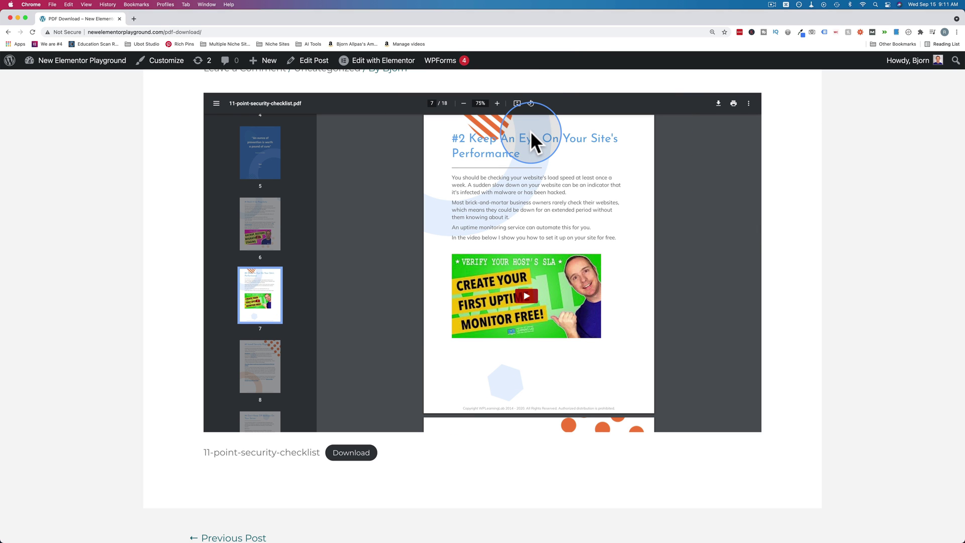
left_click(517, 103)
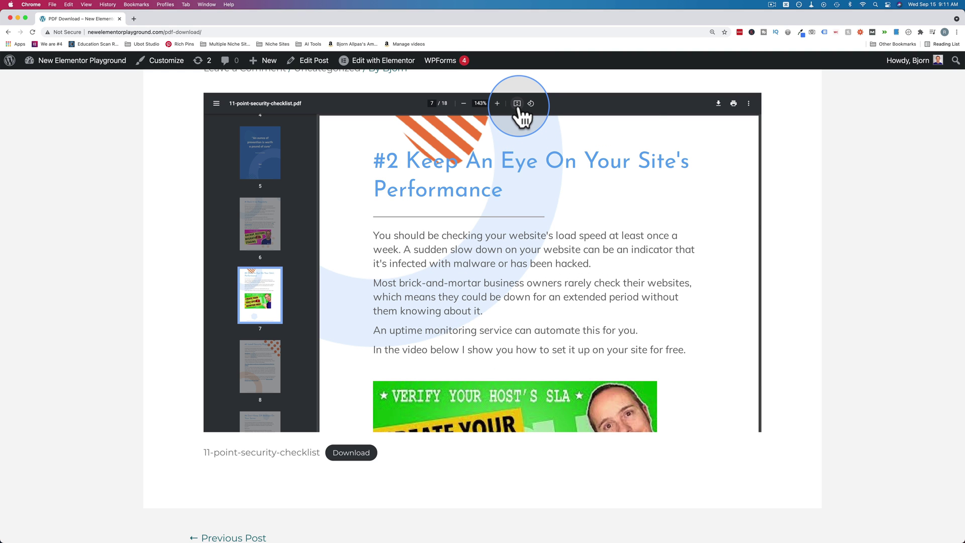
left_click(518, 105)
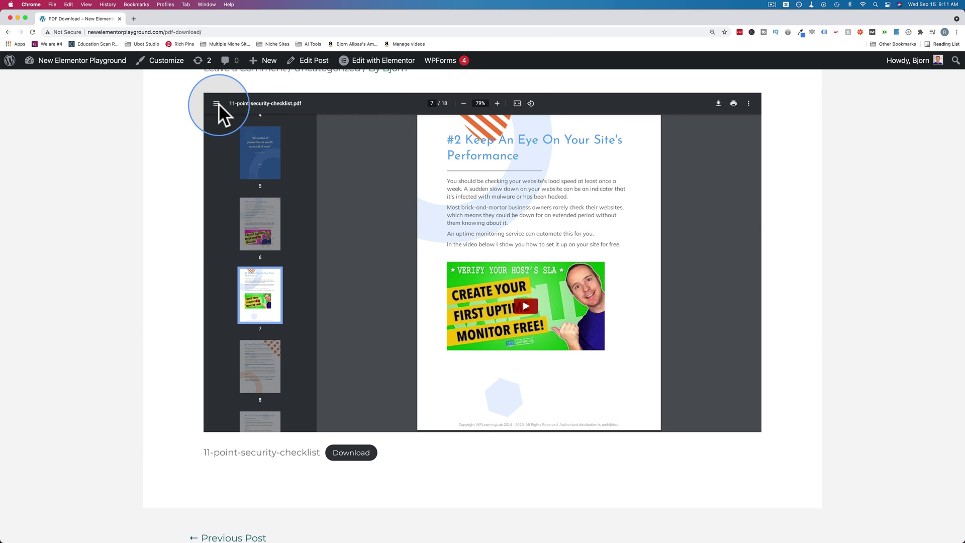
left_click(217, 104)
left_click(216, 104)
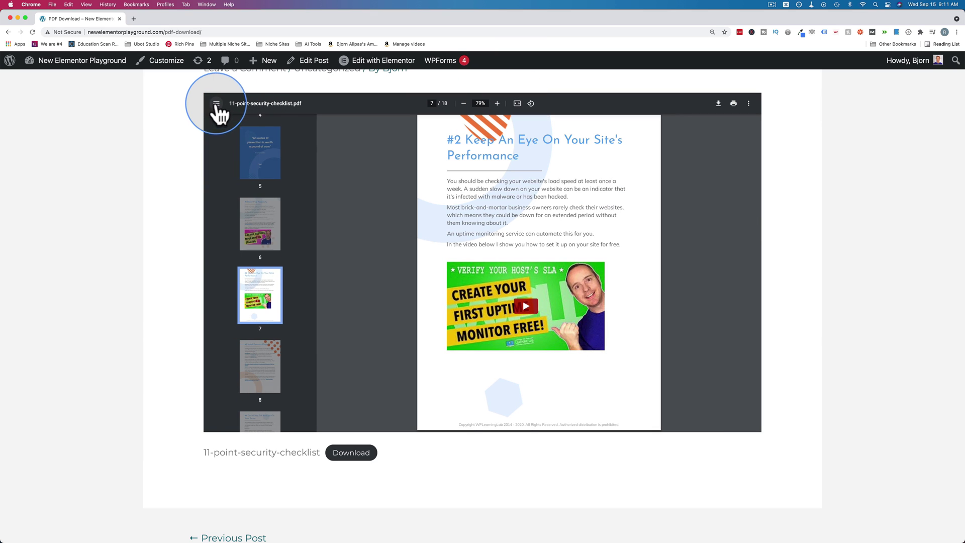
scroll(243, 165, "down", 6)
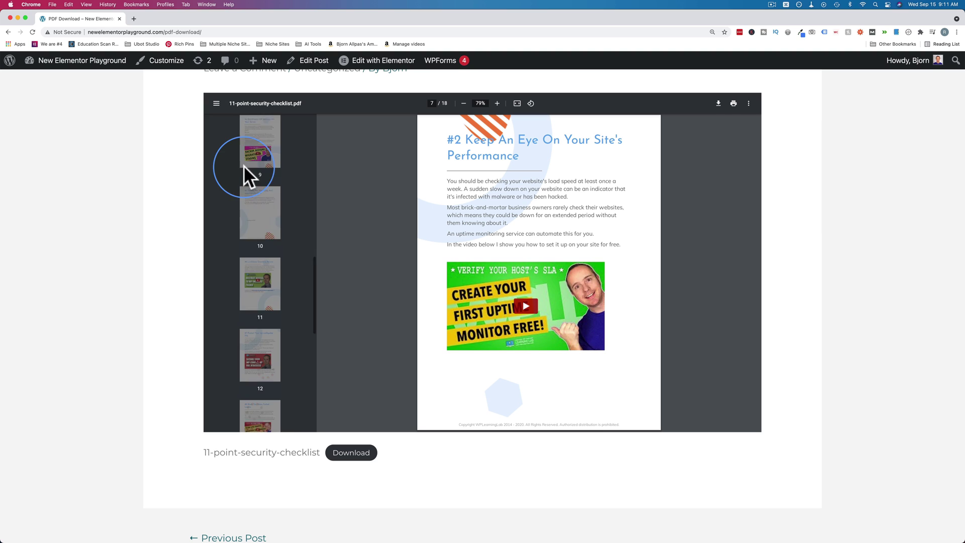
scroll(243, 165, "down", 2)
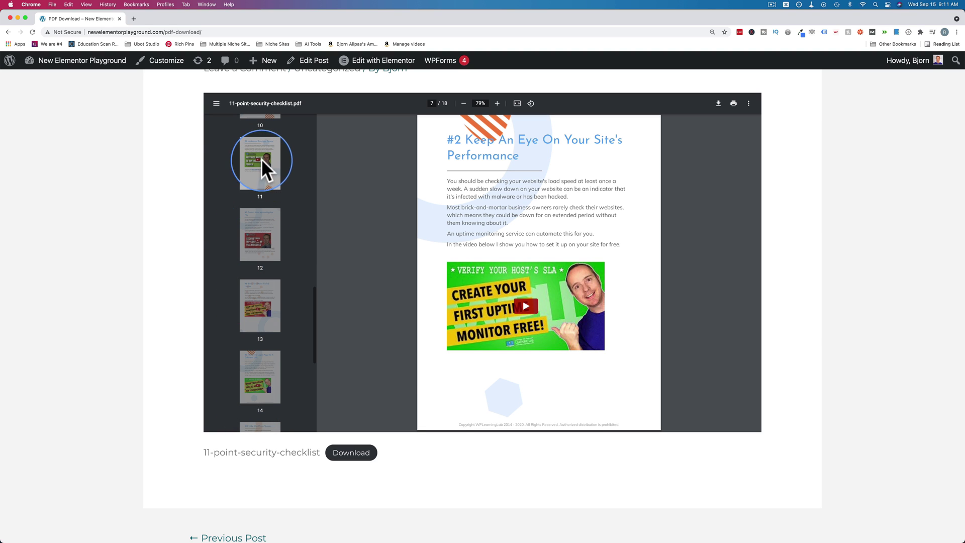
scroll(202, 312, "down", 5)
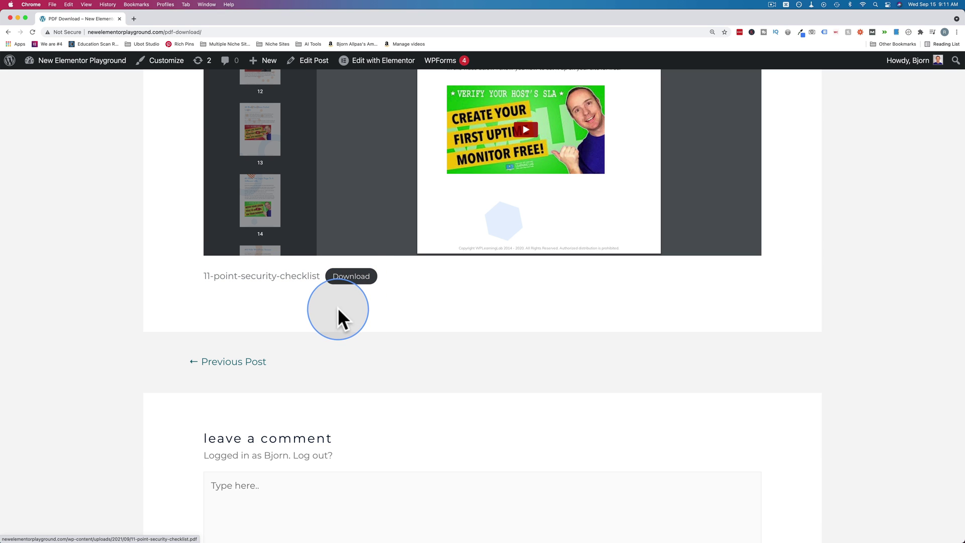
scroll(338, 319, "up", 5)
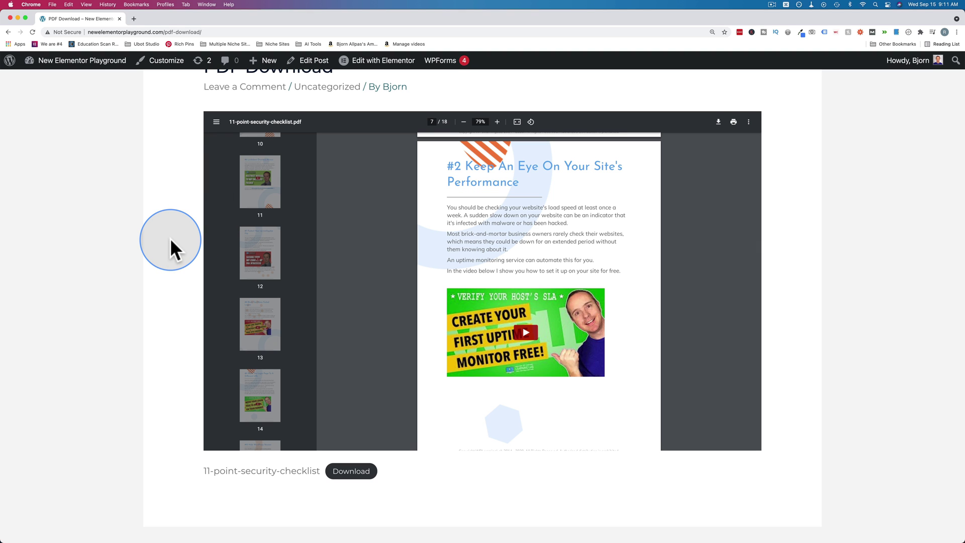
scroll(170, 238, "down", 3)
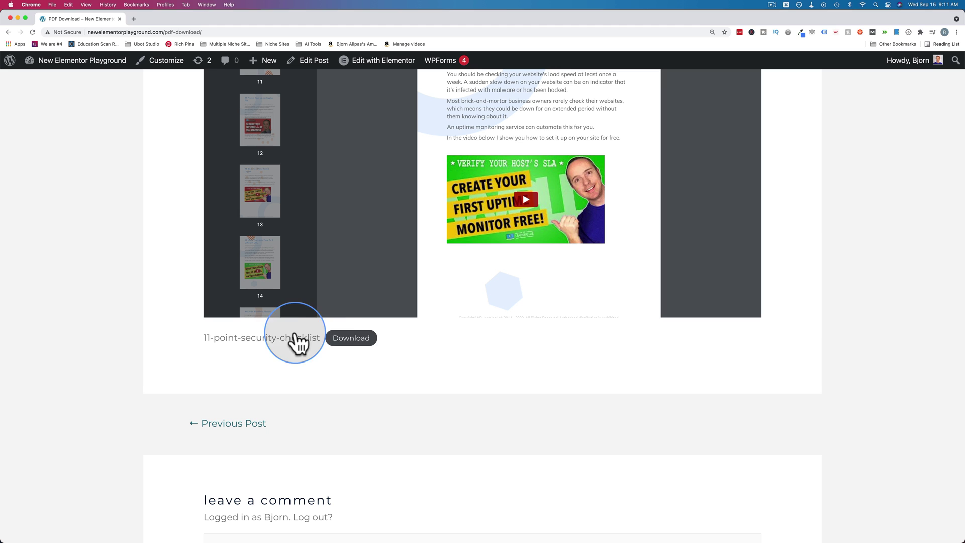
scroll(162, 323, "up", 3)
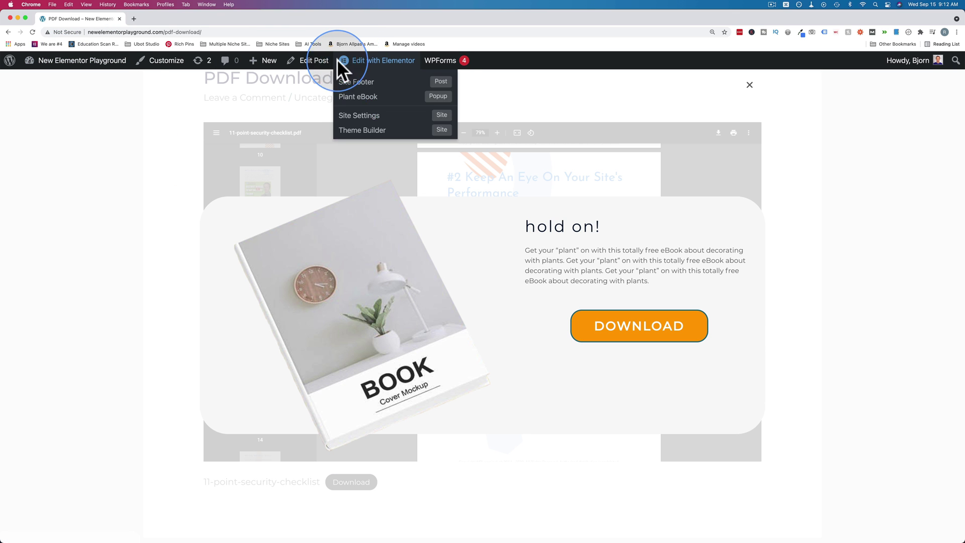
- Set the post's visibility to Password Protected with a new password and update it
left_click(311, 63)
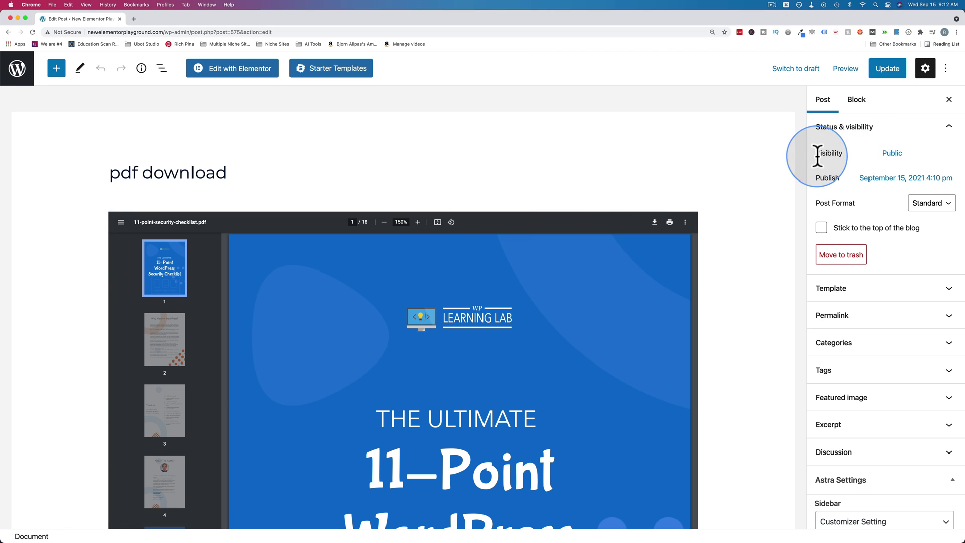
left_click(892, 153)
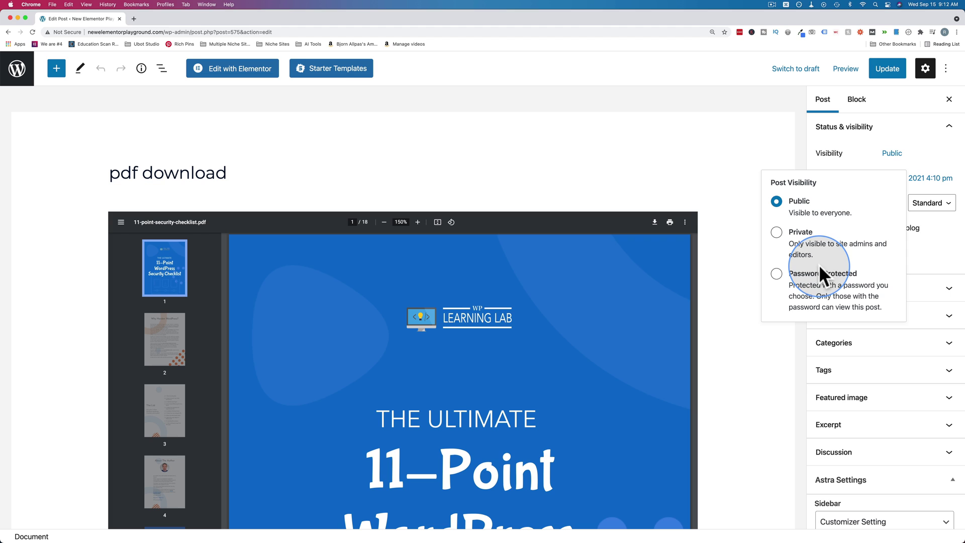
left_click(776, 274)
left_click(815, 328)
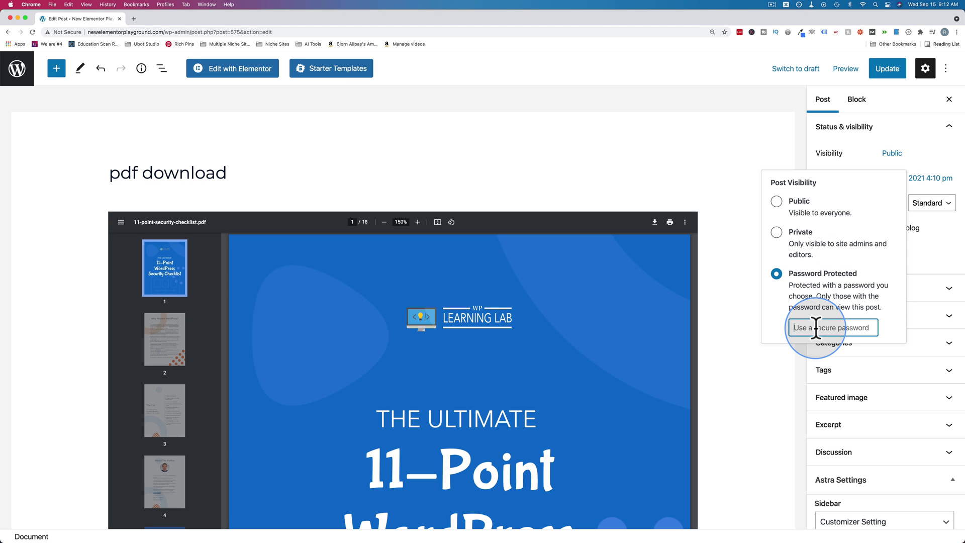
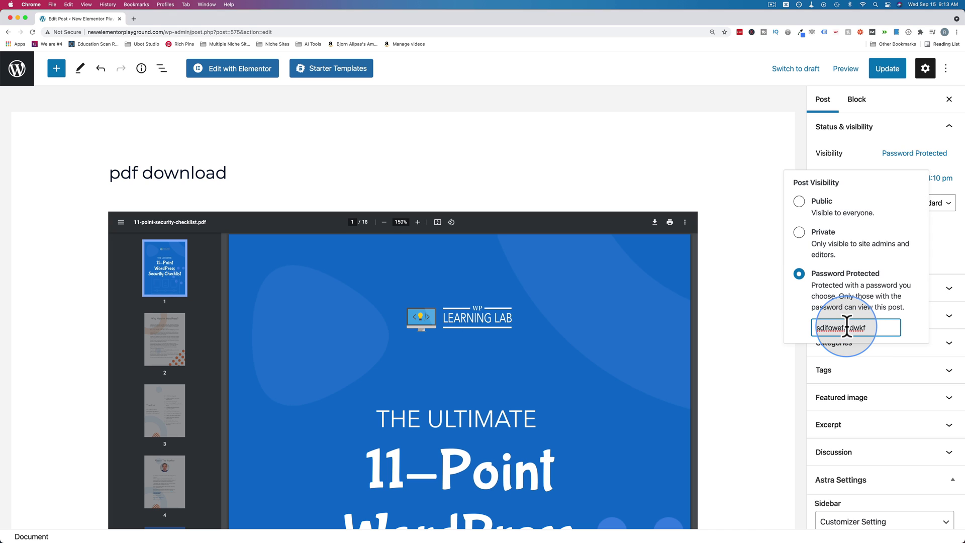
double_click(848, 327)
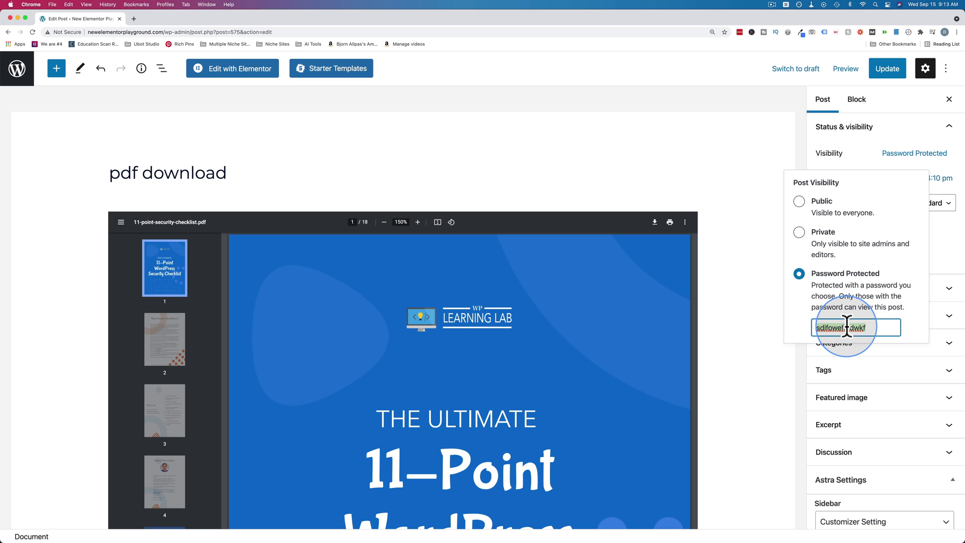
left_click(888, 75)
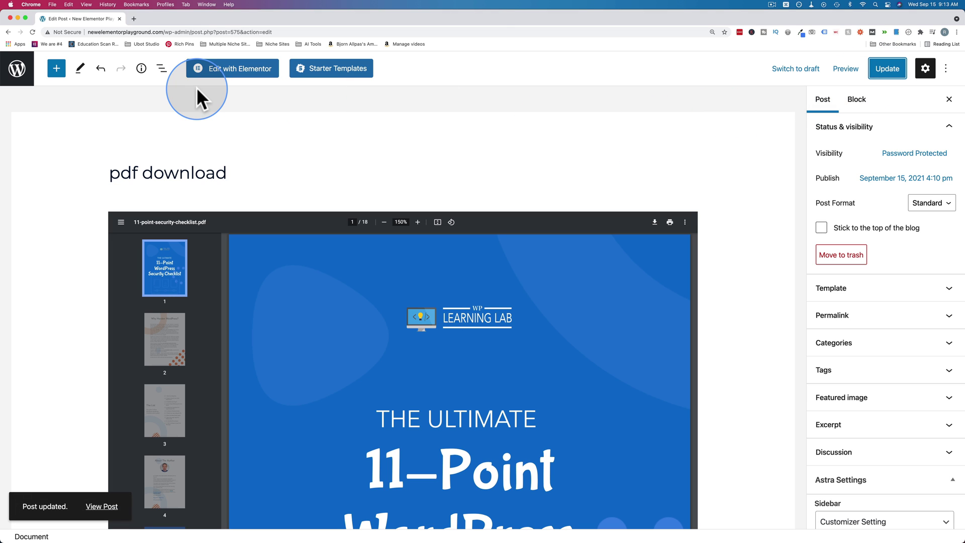
- View the post in a new tab and unlock it by pasting the password
left_click(98, 507, "super")
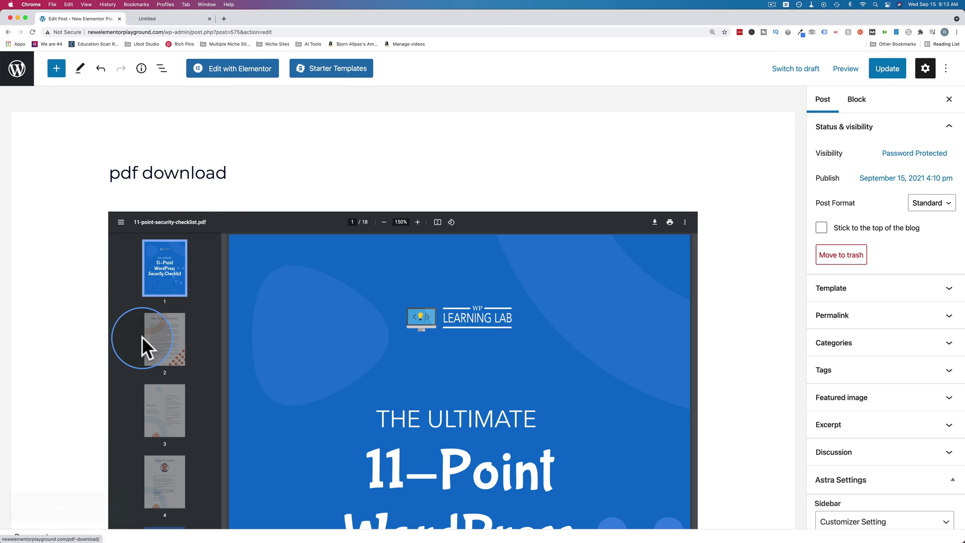
left_click(161, 18)
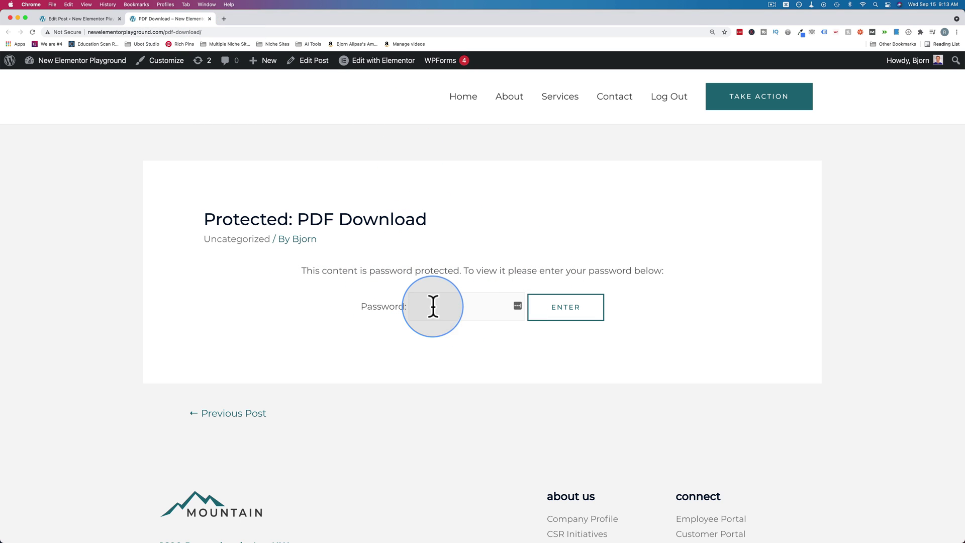
left_click(436, 307)
key("super+v")
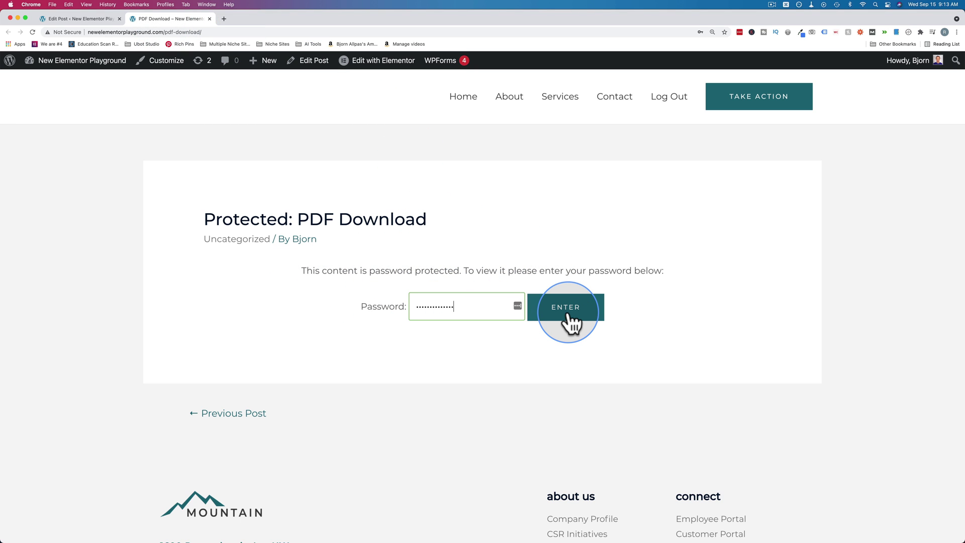
left_click(569, 320)
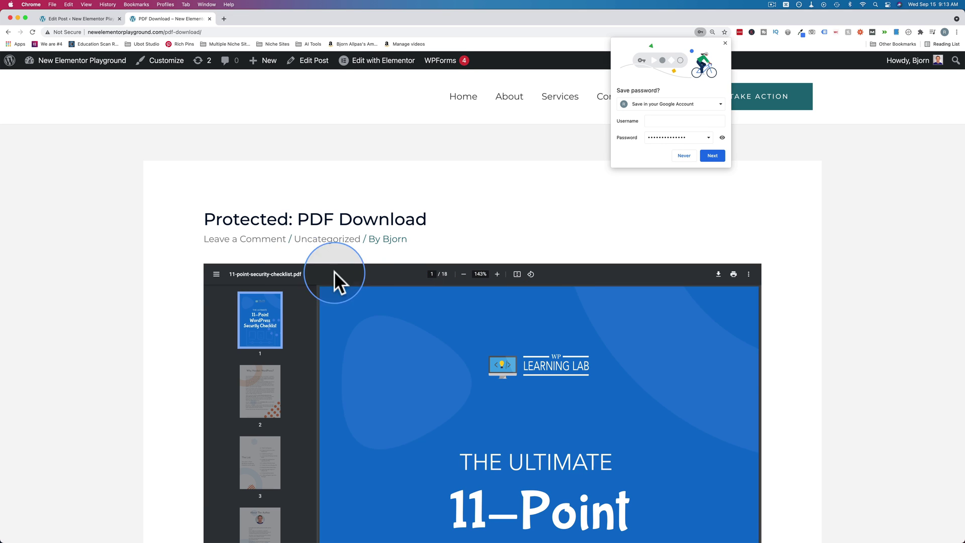
- Dismiss the browser's save-password prompts and the eBook popup covering the PDF
scroll(193, 274, "down", 3)
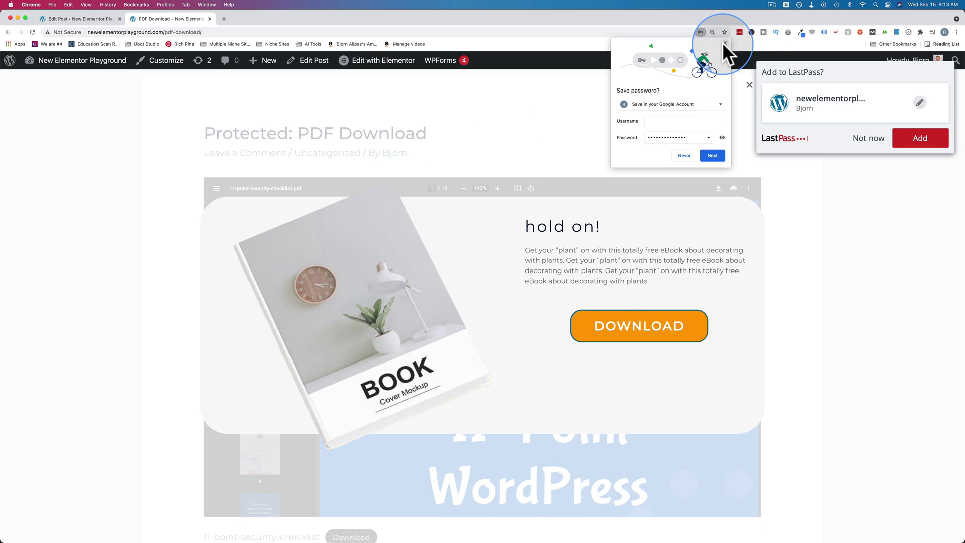
left_click(724, 43)
left_click(854, 138)
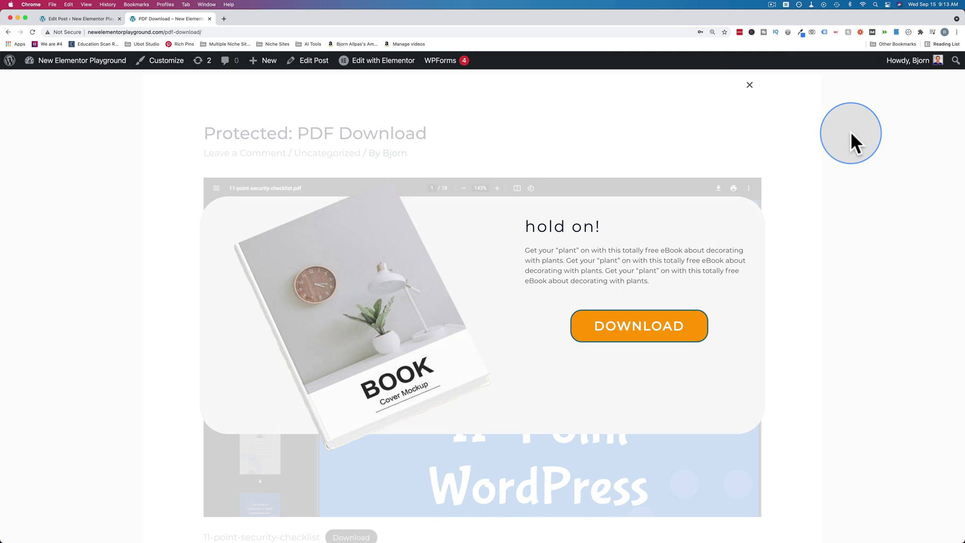
left_click(749, 85)
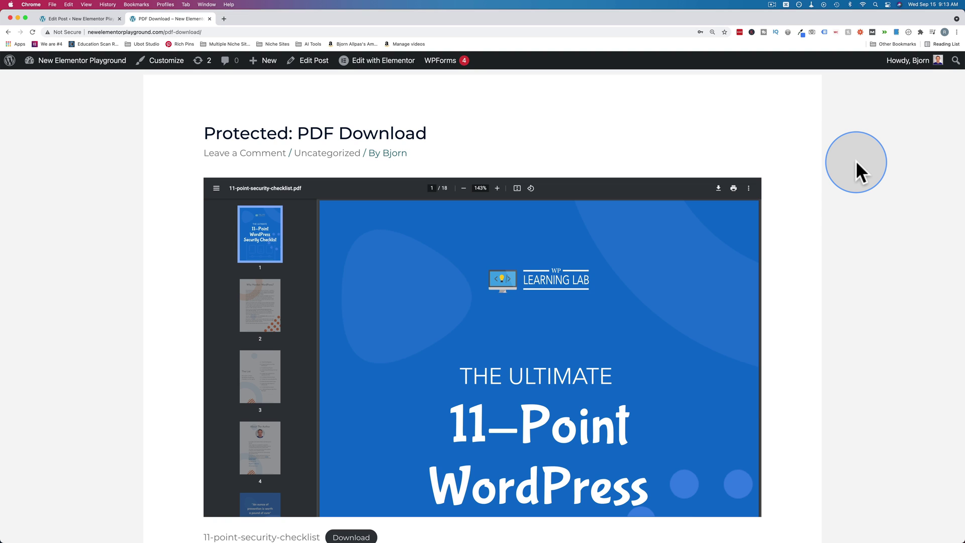
scroll(807, 188, "down", 1)
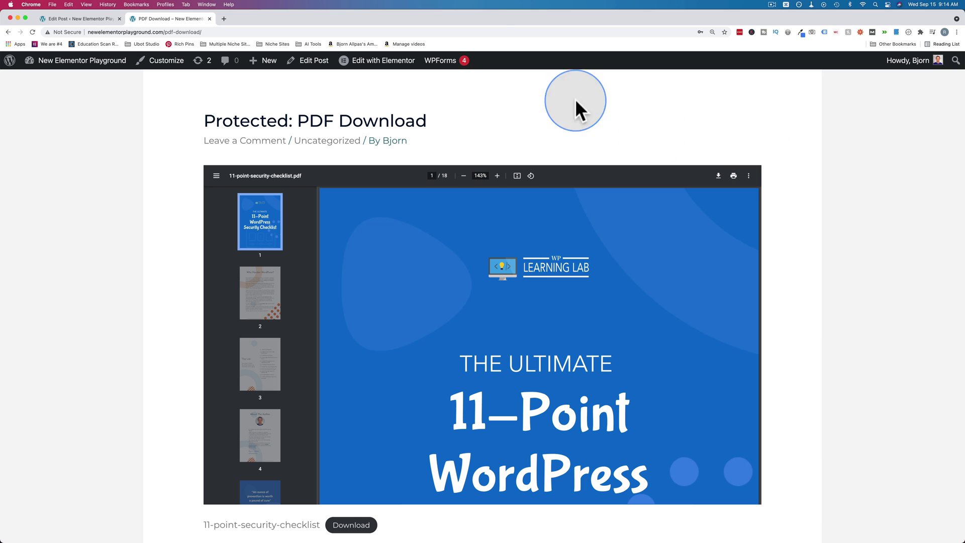
- Reopen the post in the block editor and scroll down to the PDF embed and Download button
left_click(300, 63)
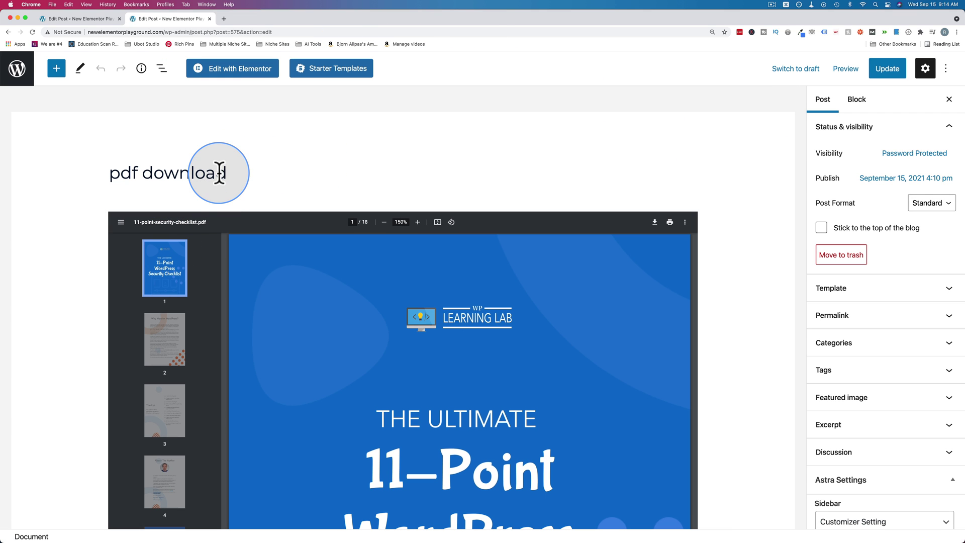
scroll(216, 173, "down", 5)
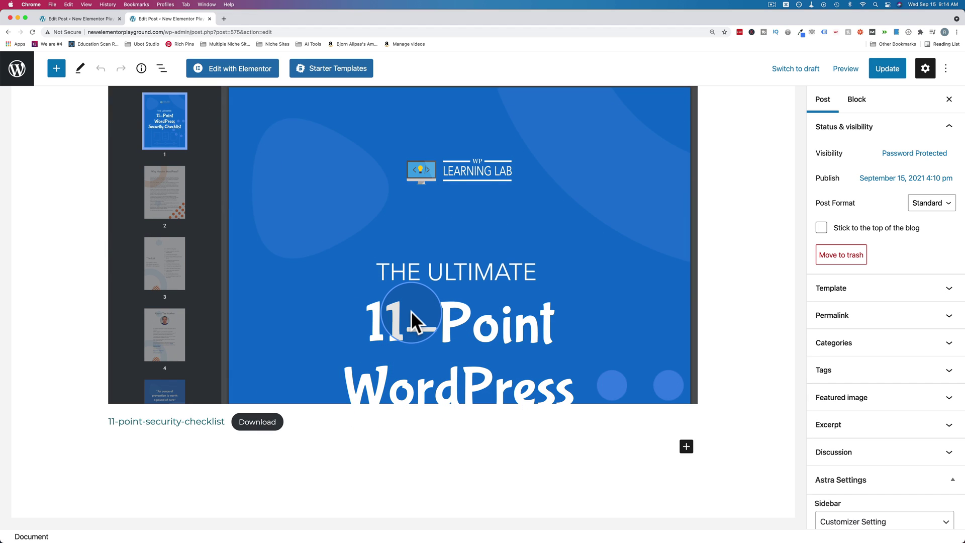